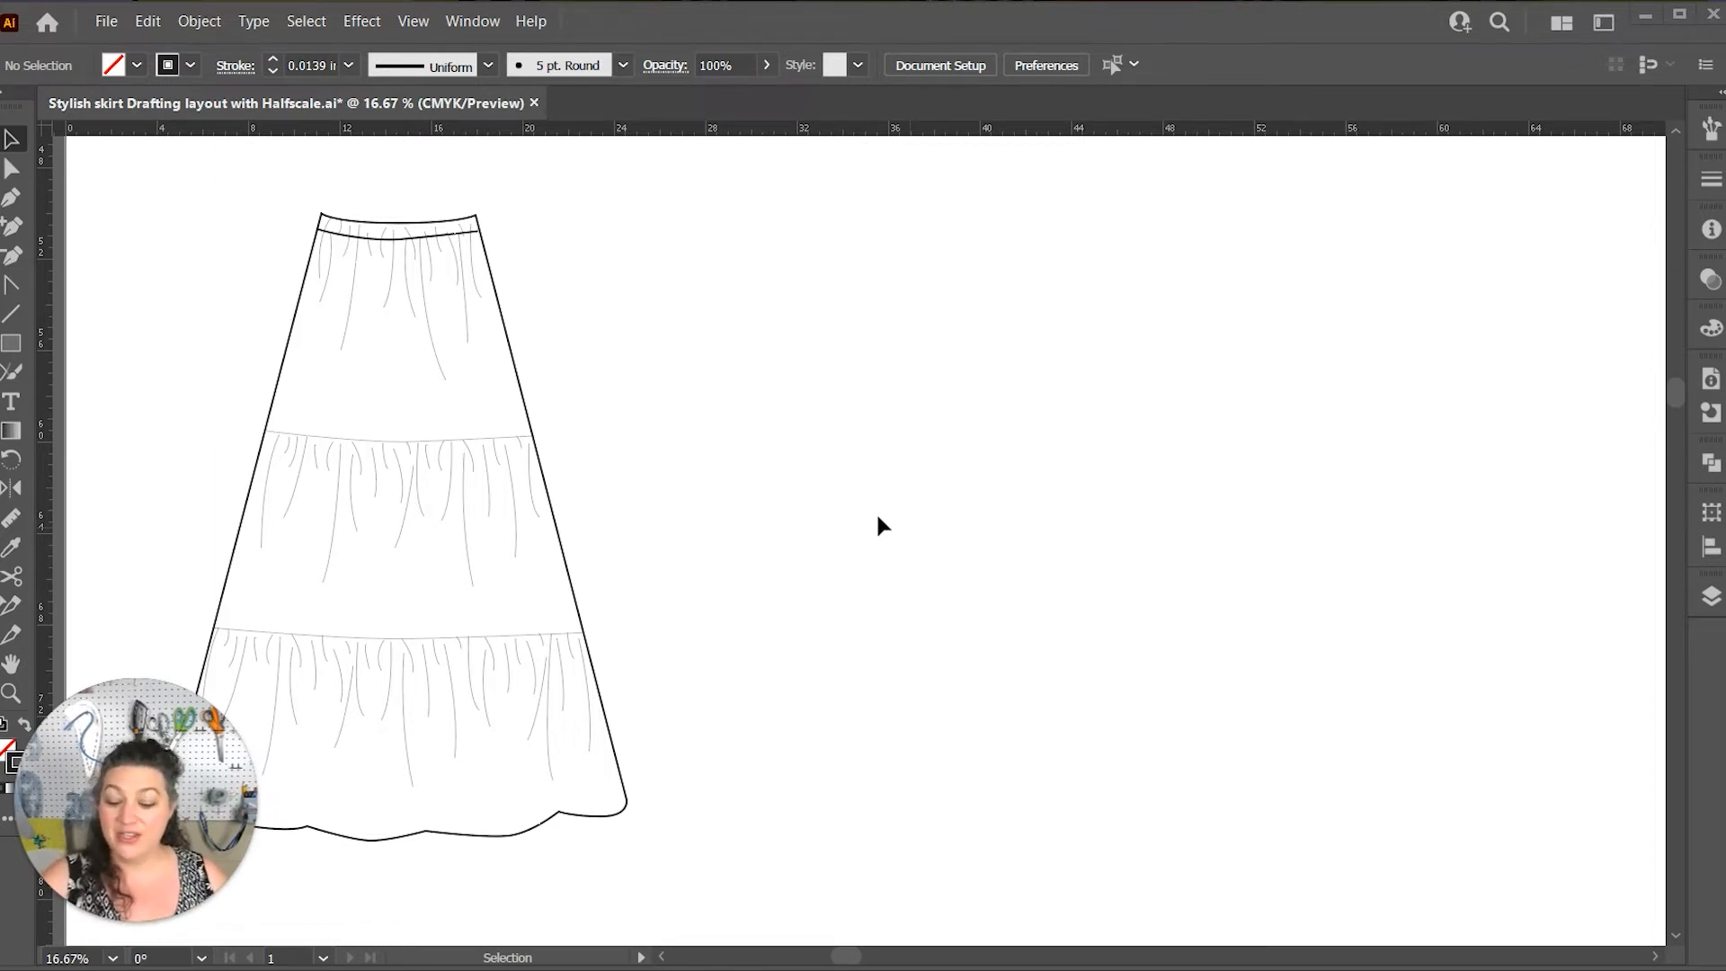
Step: Draw a rectangle 20 in wide and 1.5 in high beside the top of the skirt sketch
key(m)
click(784, 260)
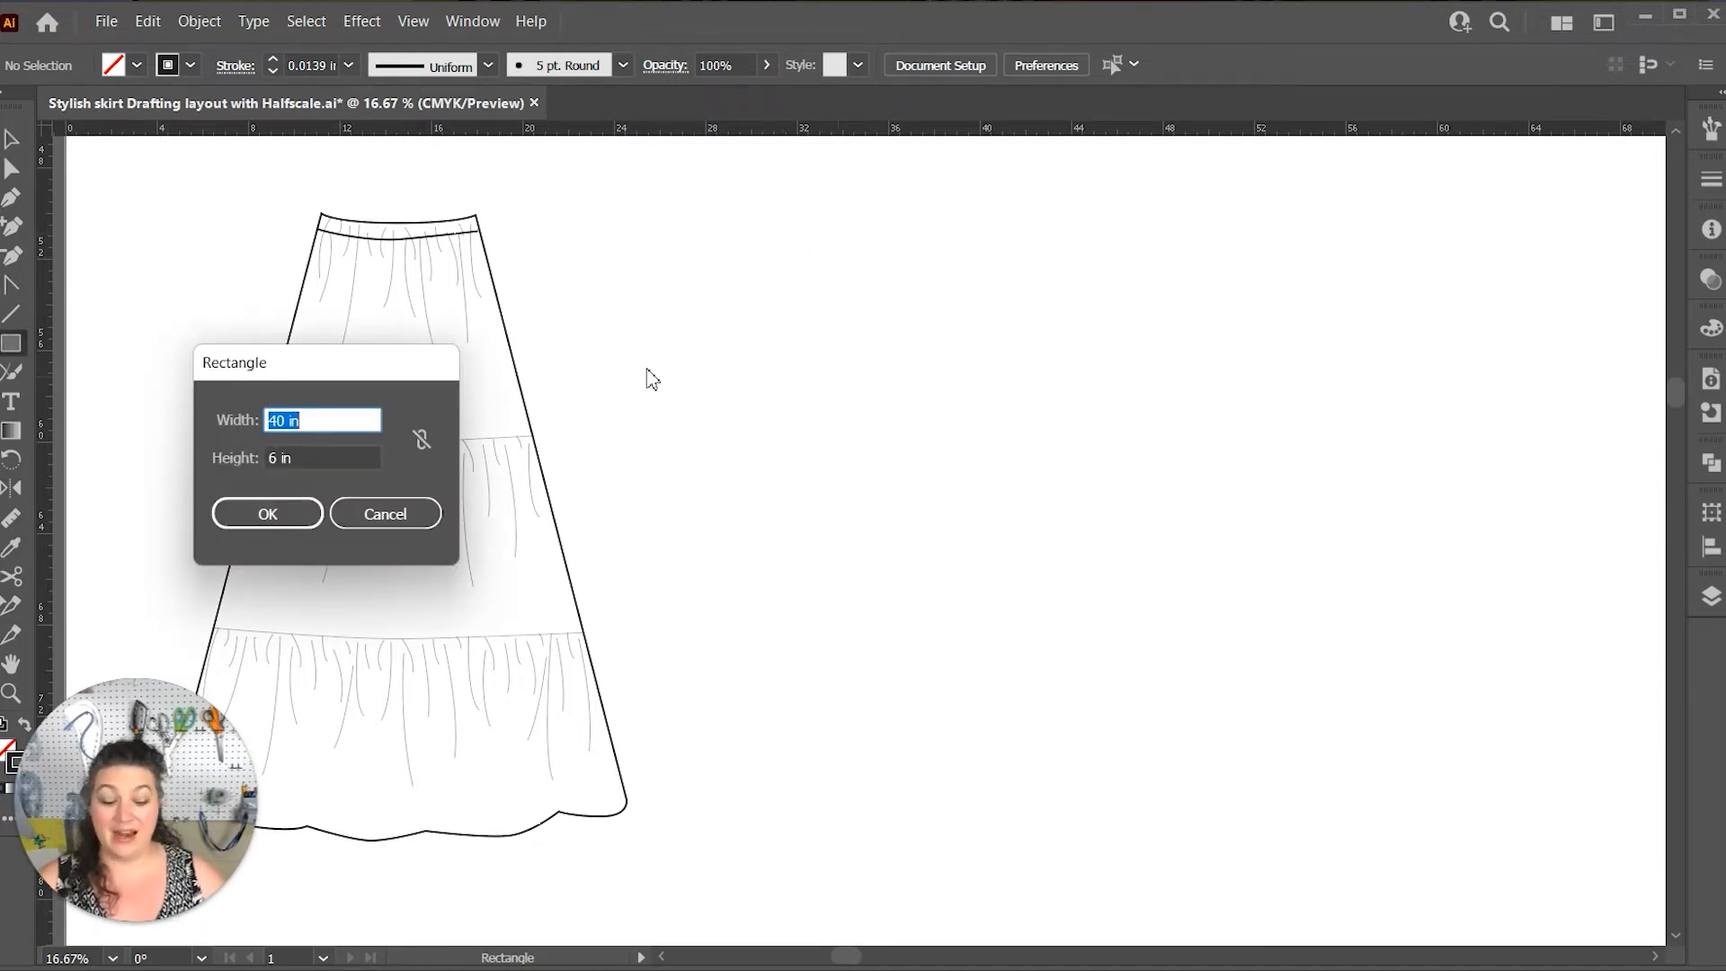
text(20)
key(Tab)
text(1.)
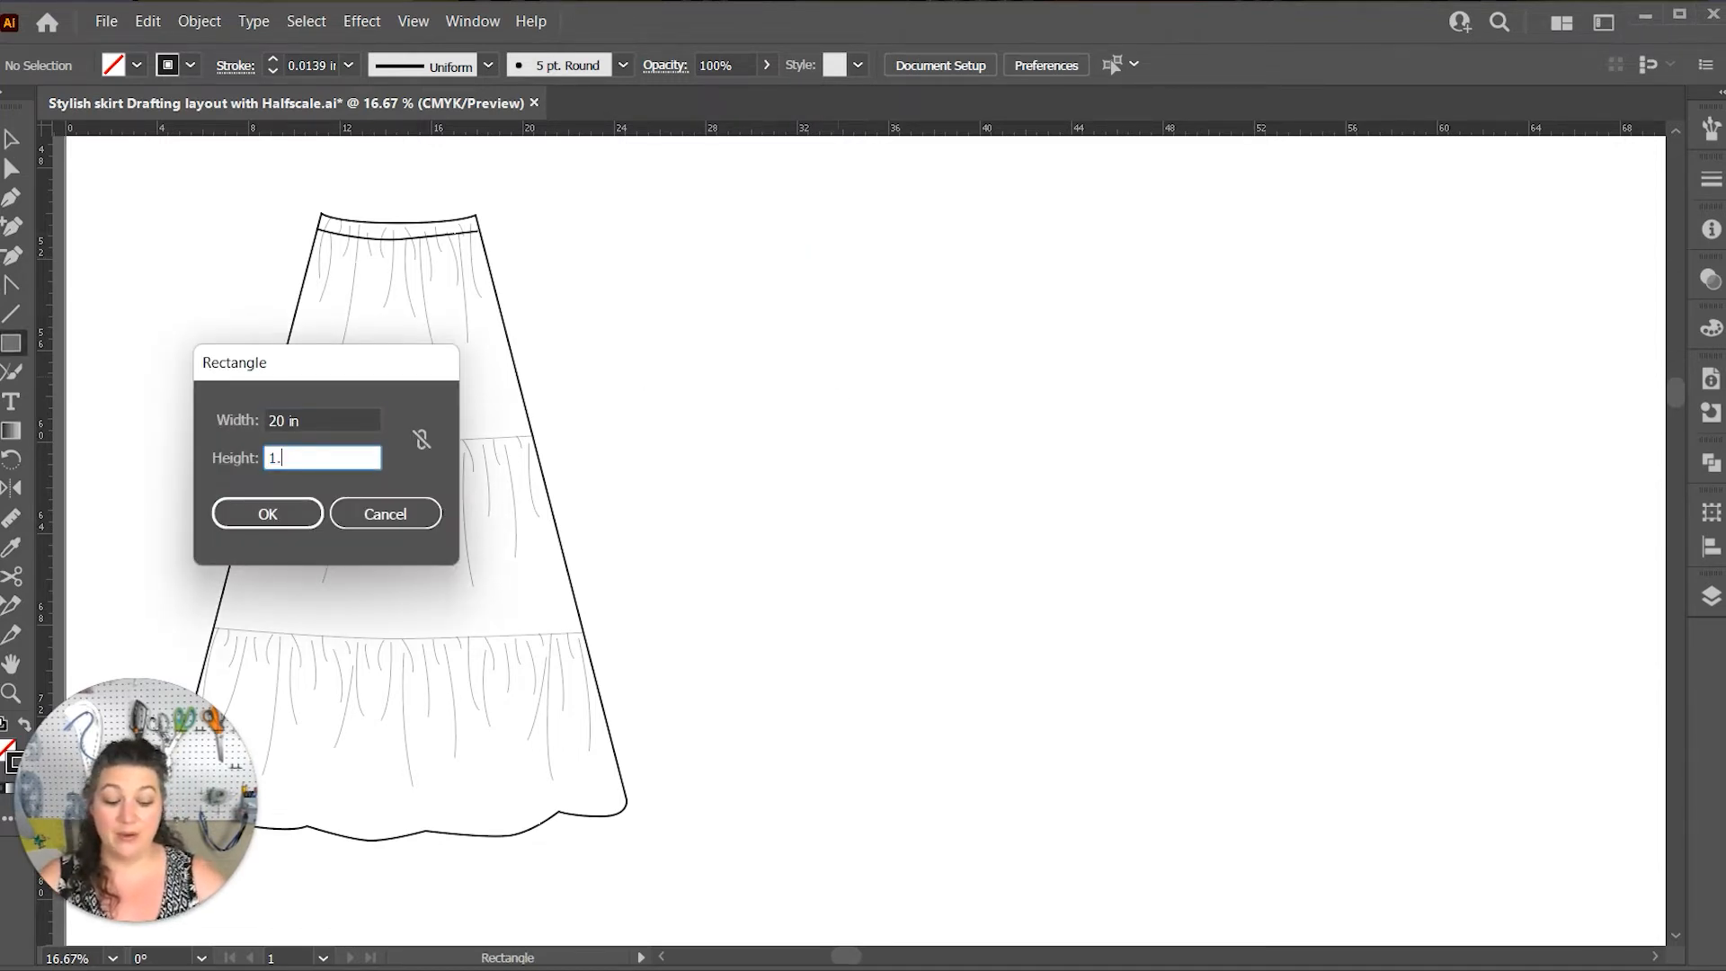
text(5)
key(Return)
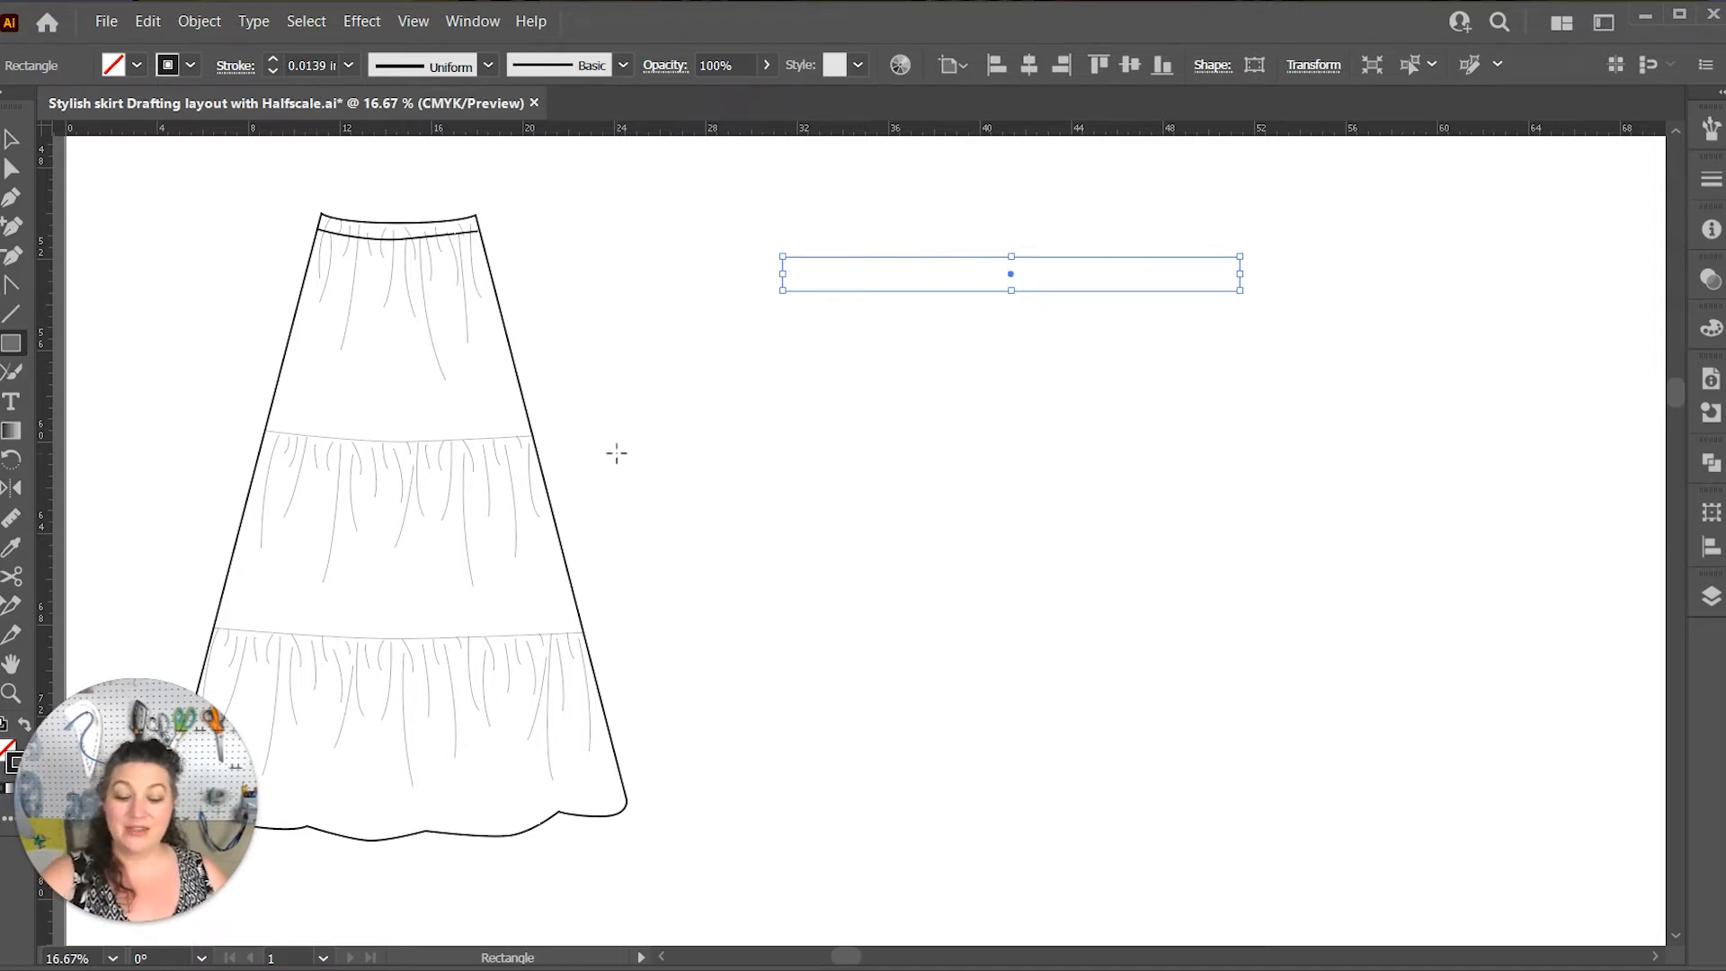
Step: Add a 20 in by 6 in rectangle just below the narrow strip, in line with its left edge
click(782, 323)
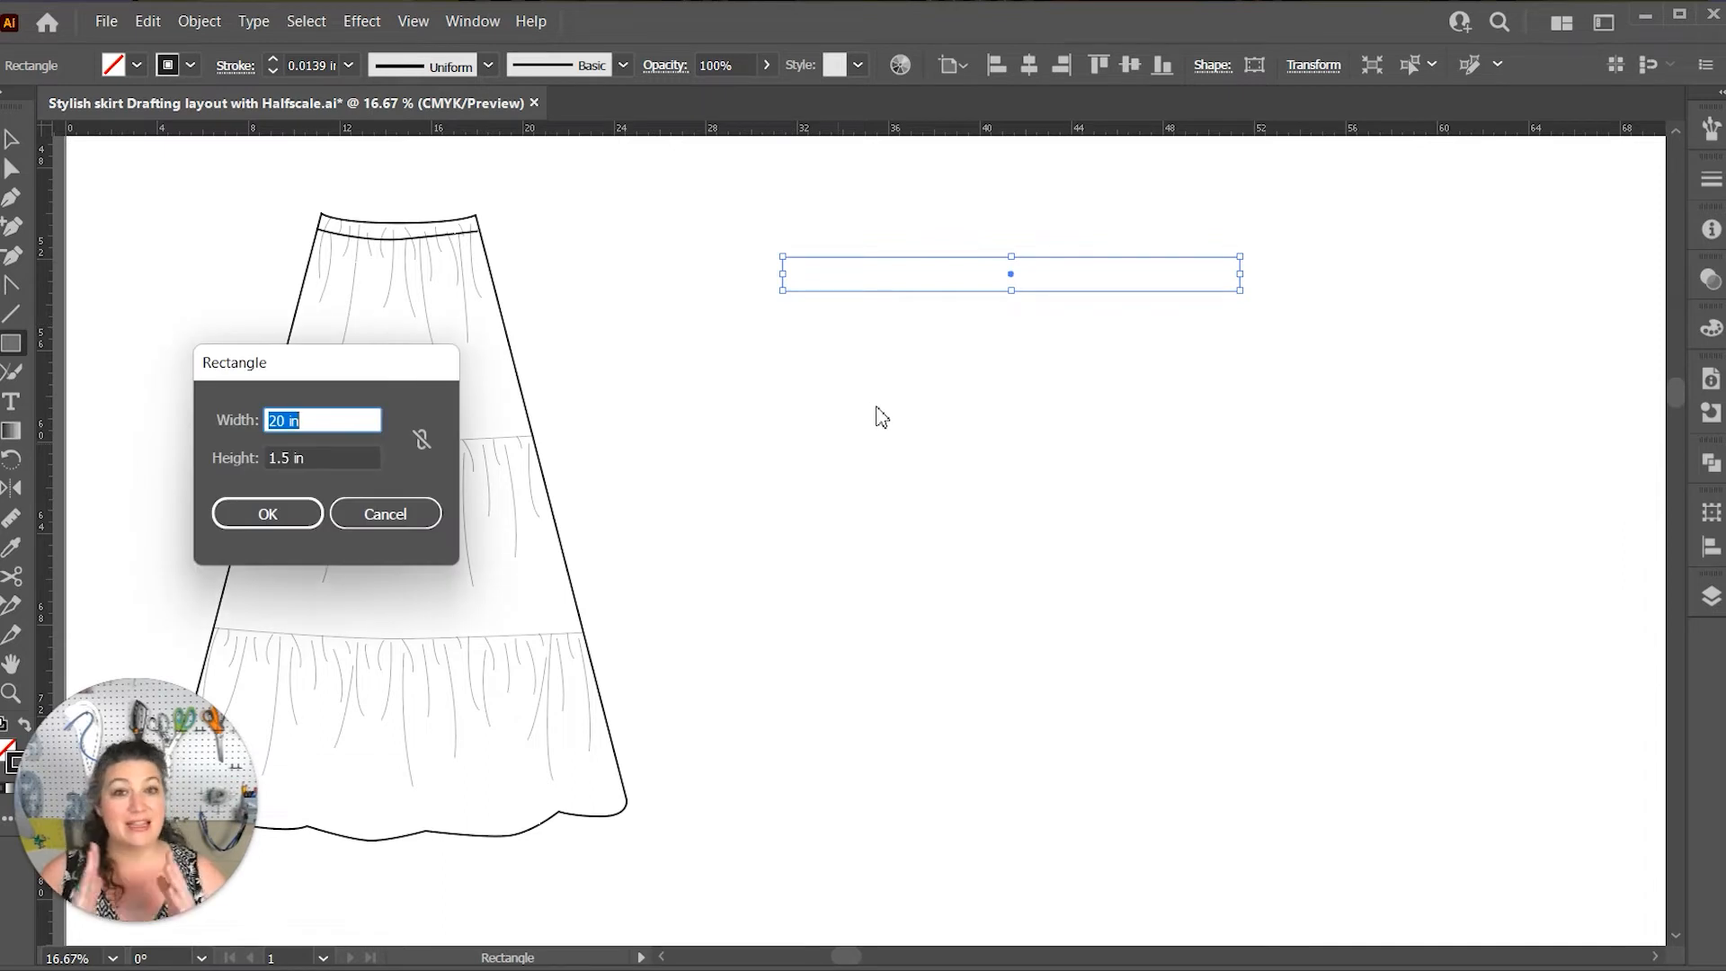
key(Tab)
text(6)
key(Return)
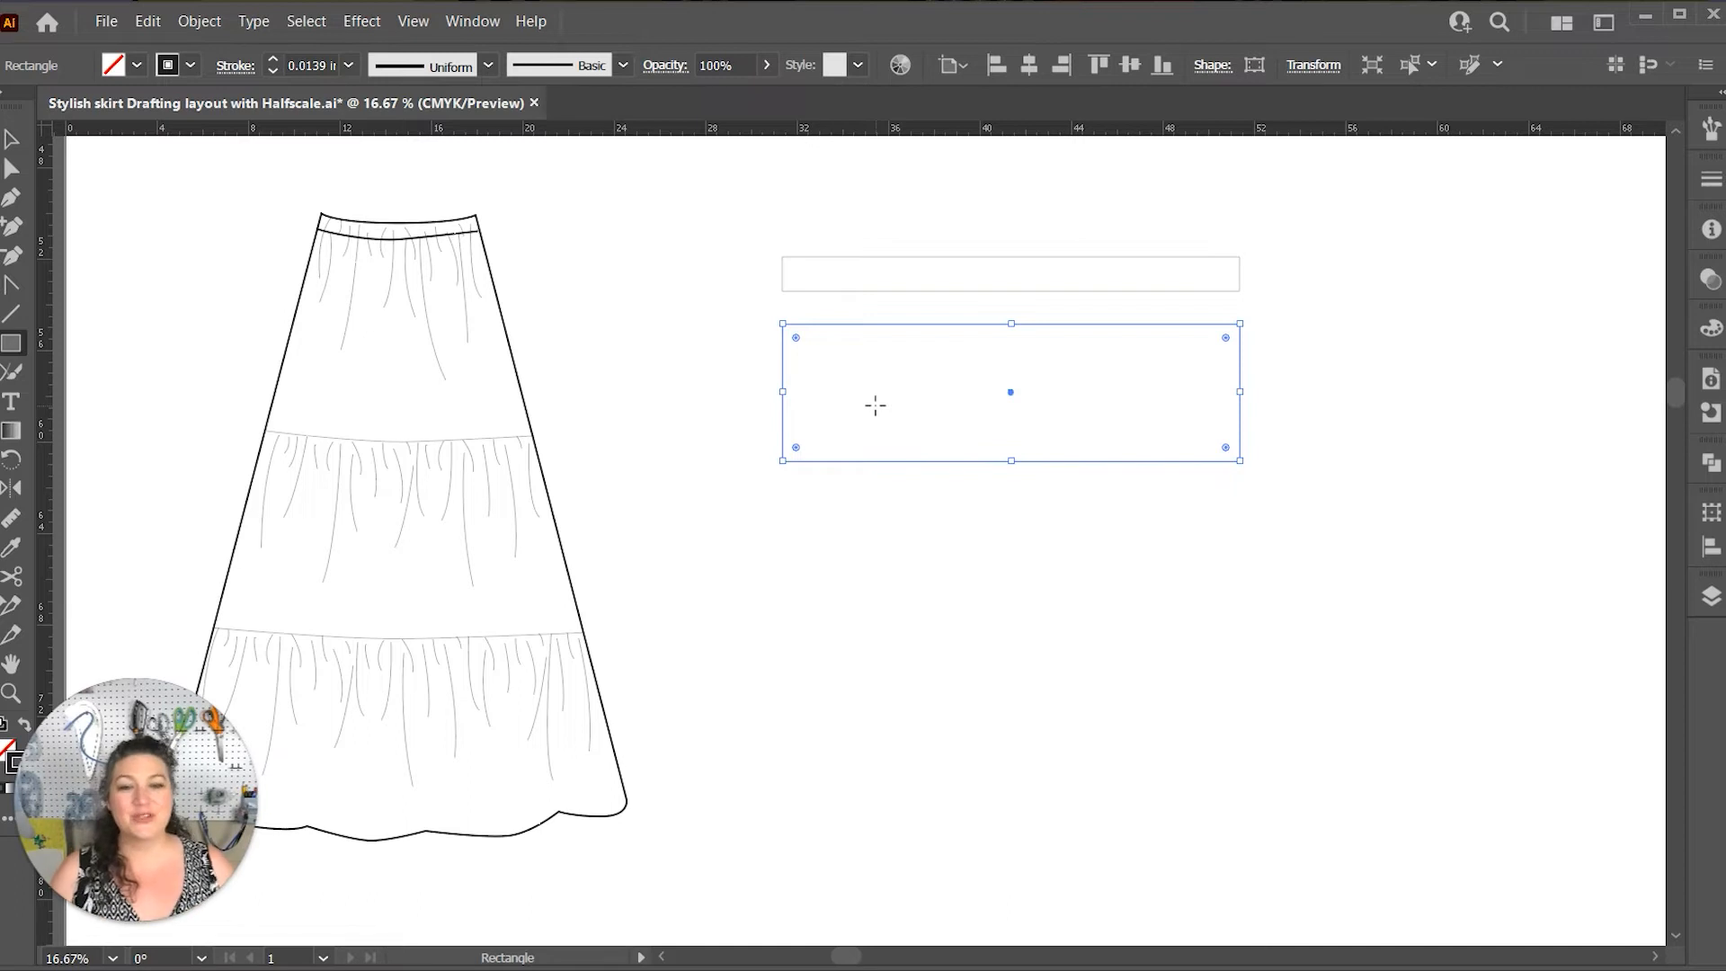
Step: Add a 30 in wide, 6 in high rectangle below the 20 in by 6 in one, starting at the same left edge
click(782, 506)
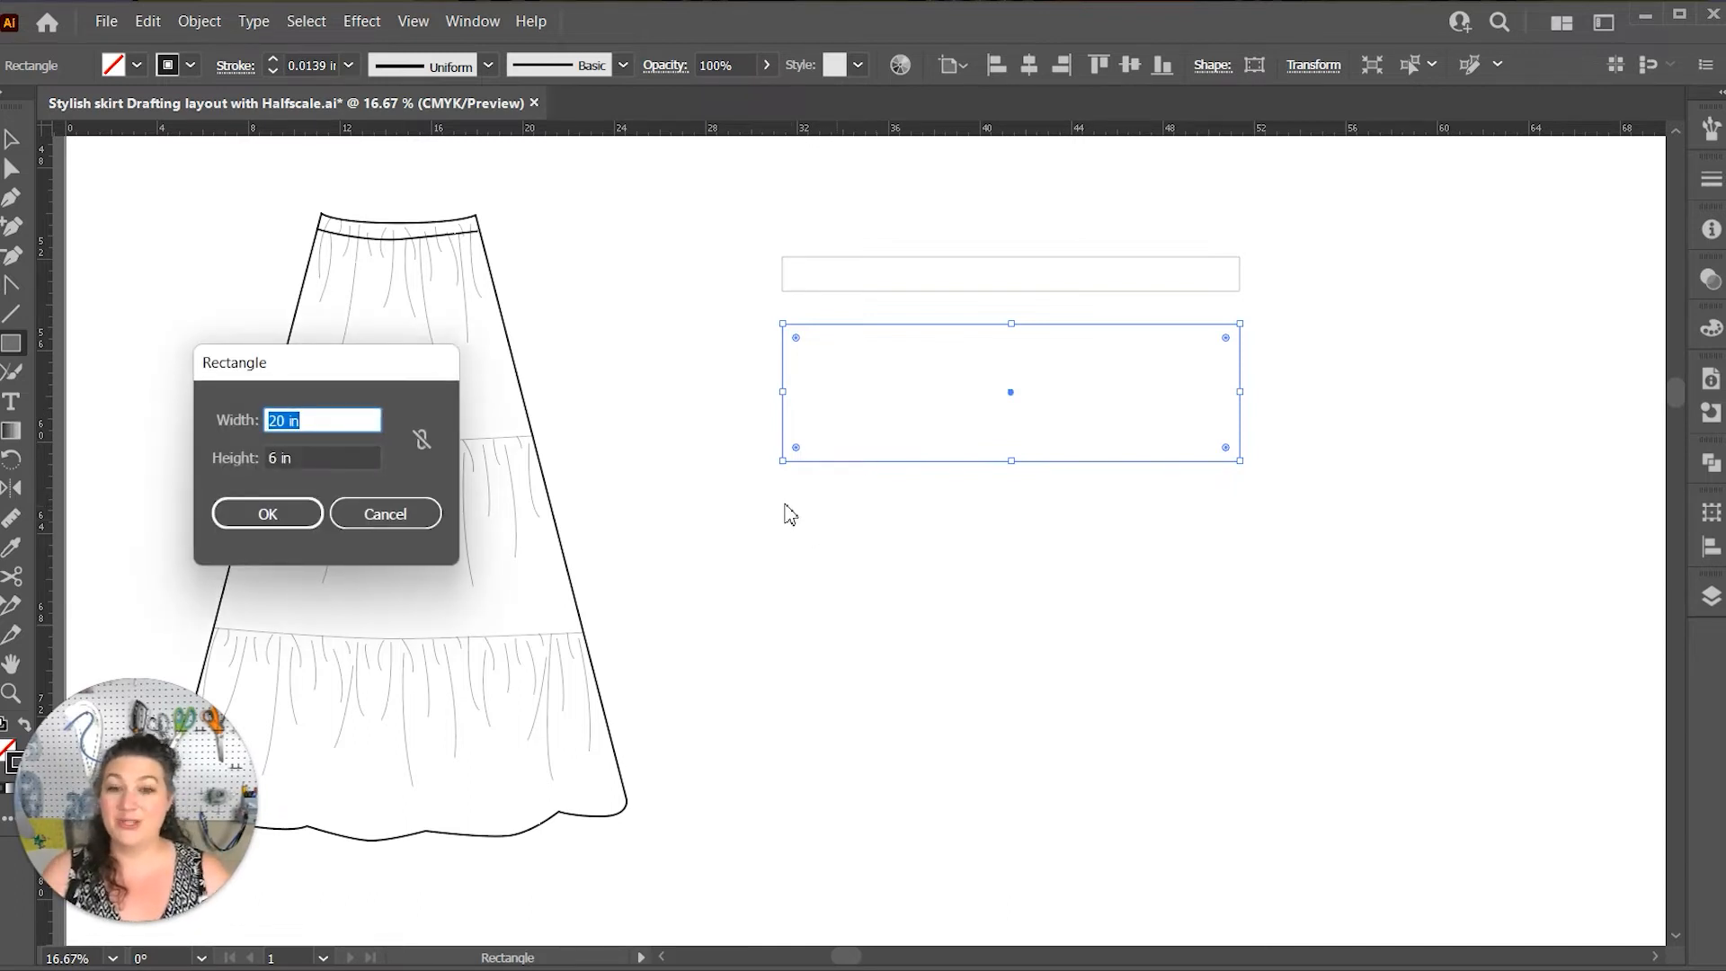
text(30)
key(Tab)
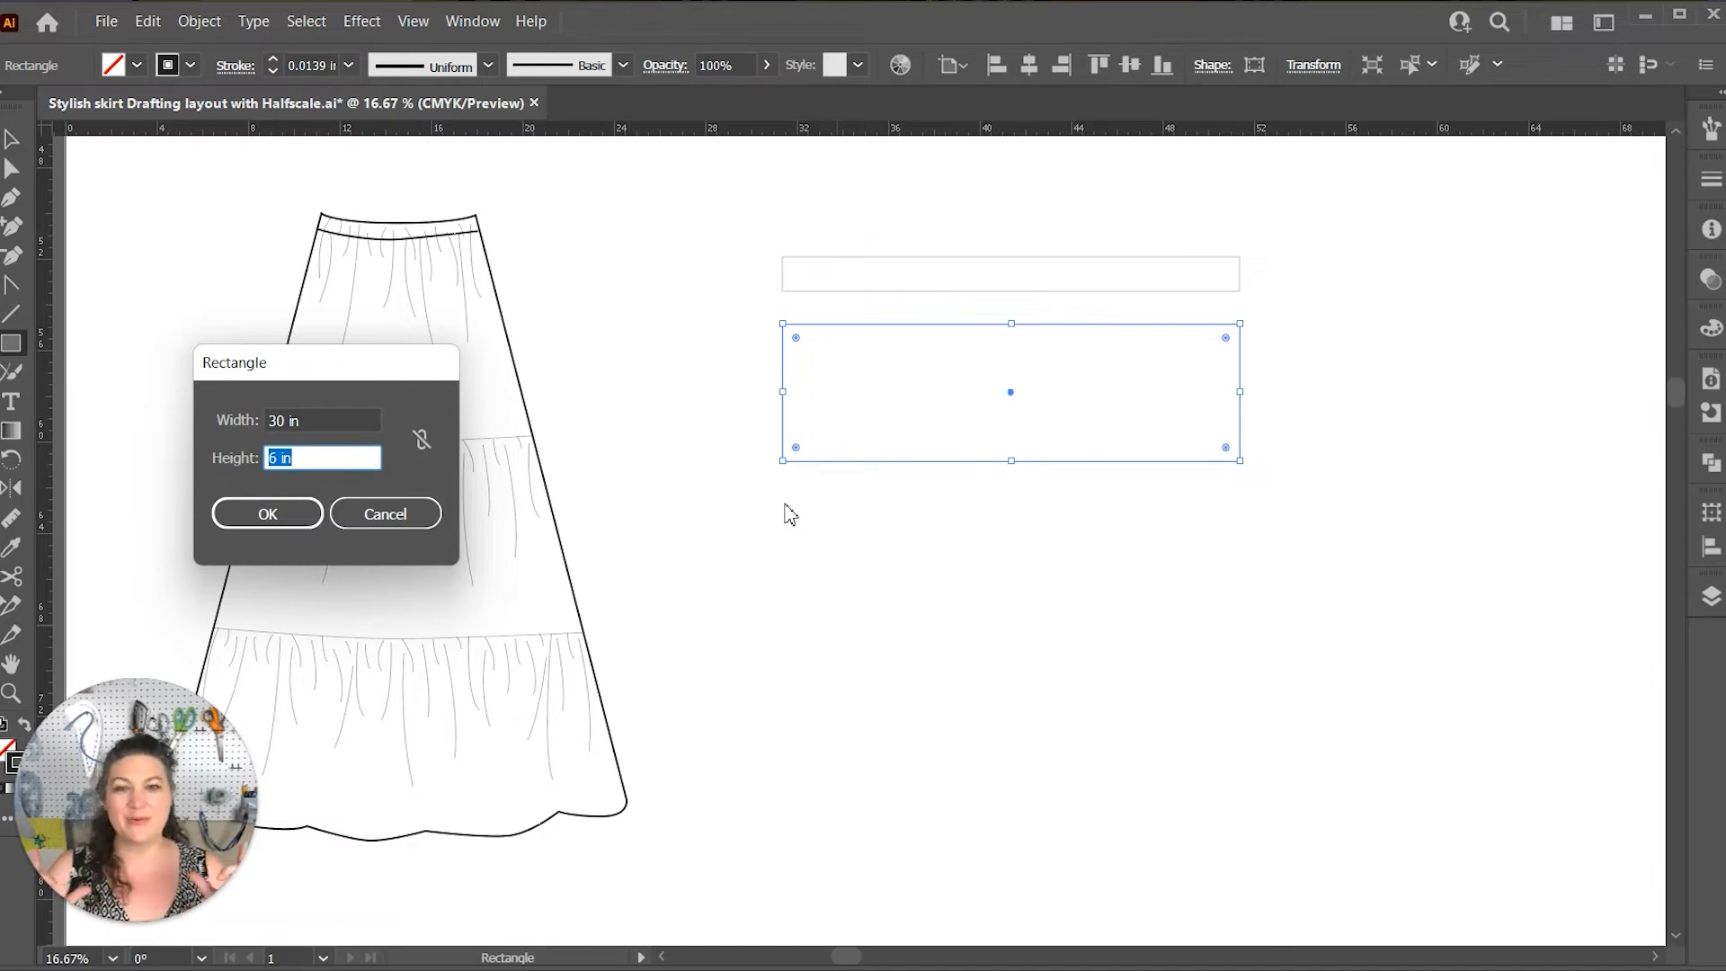
key(Return)
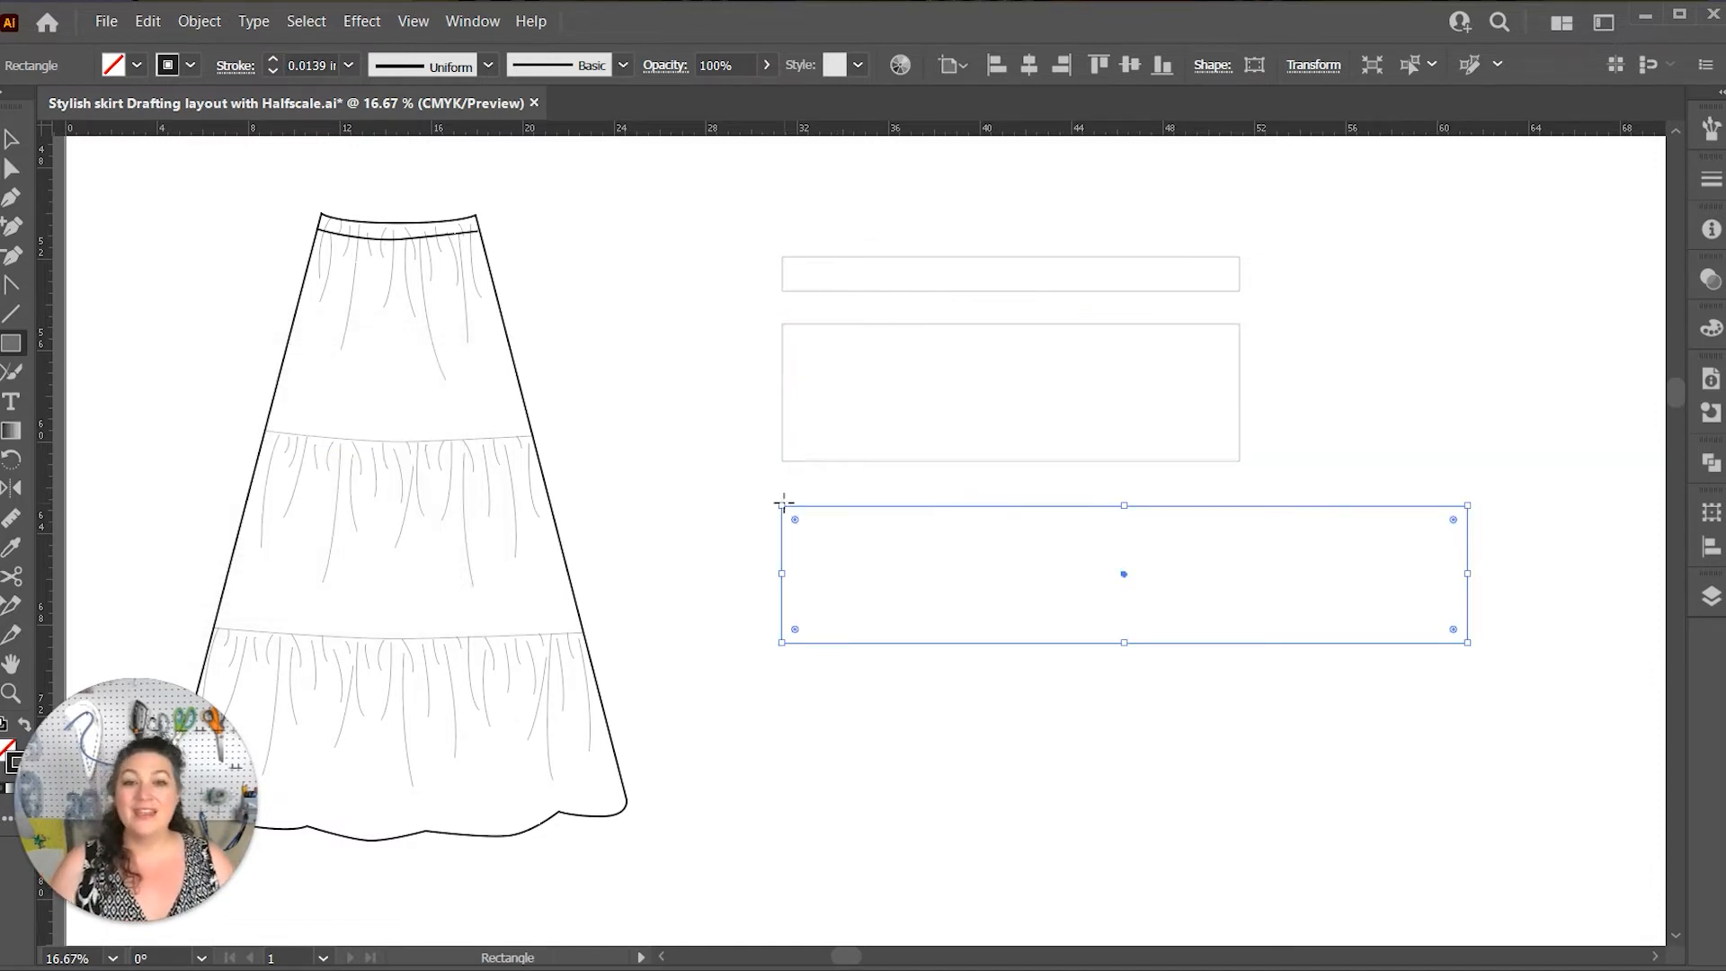
Step: Add a 45 in wide, 6 in high rectangle below the 30 in one as the lowest tier
scroll(783, 504, down, 1)
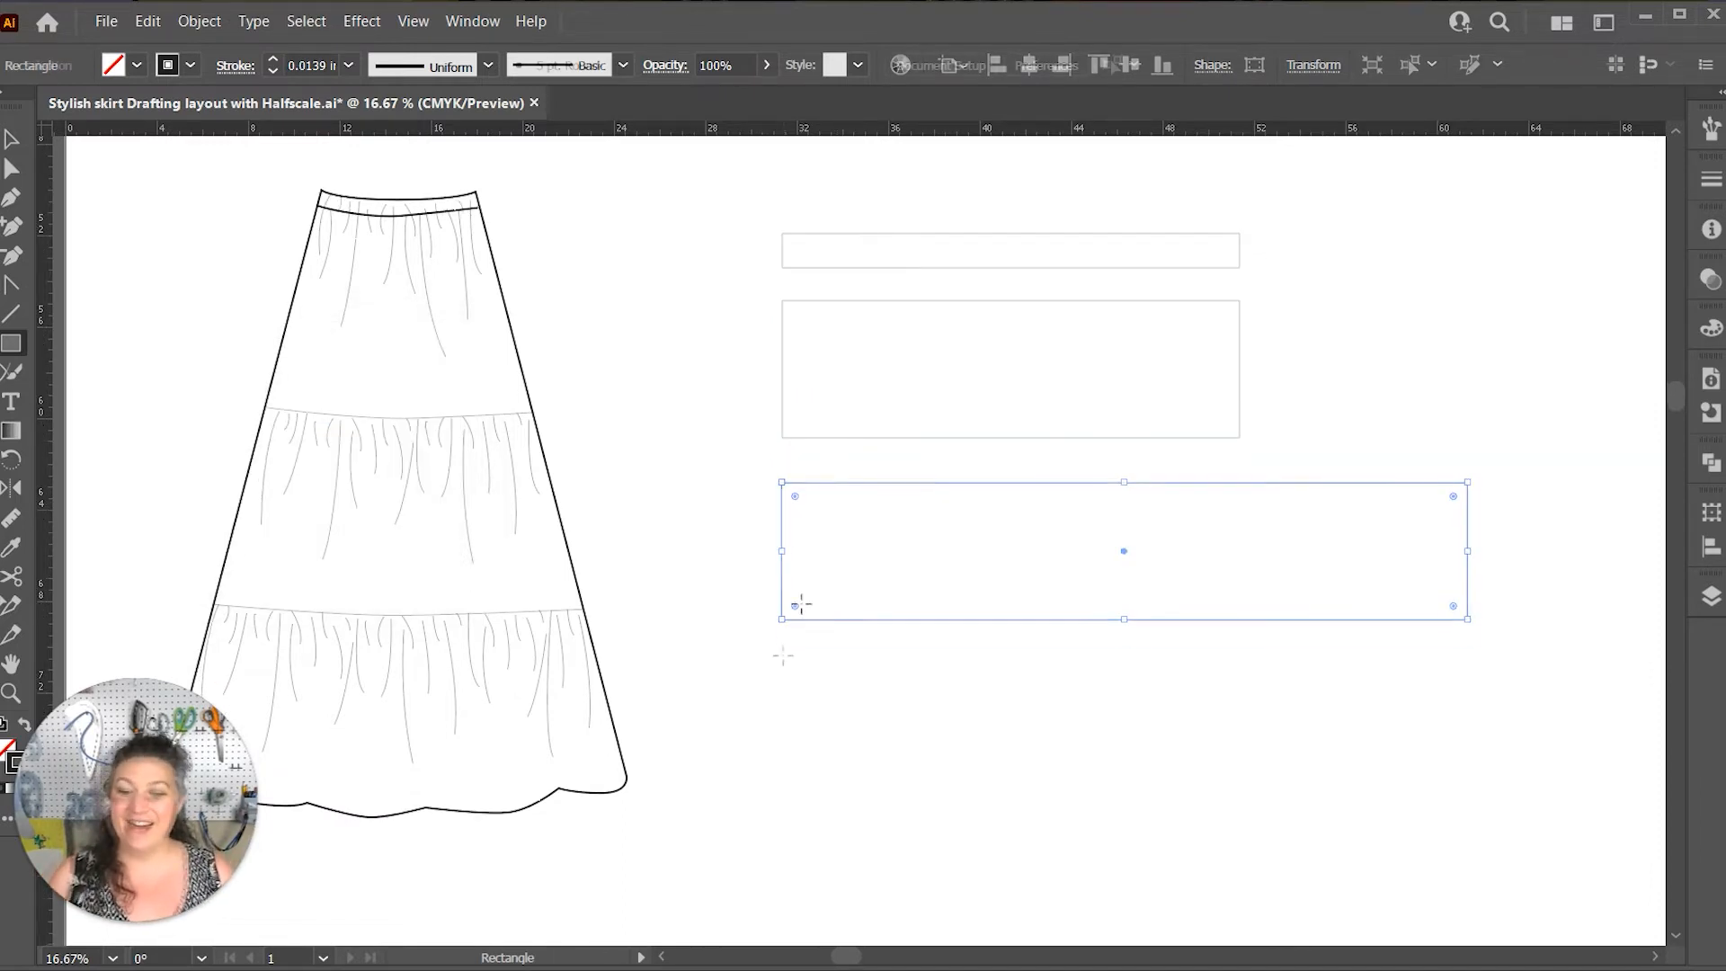
key(ctrl+shift+a)
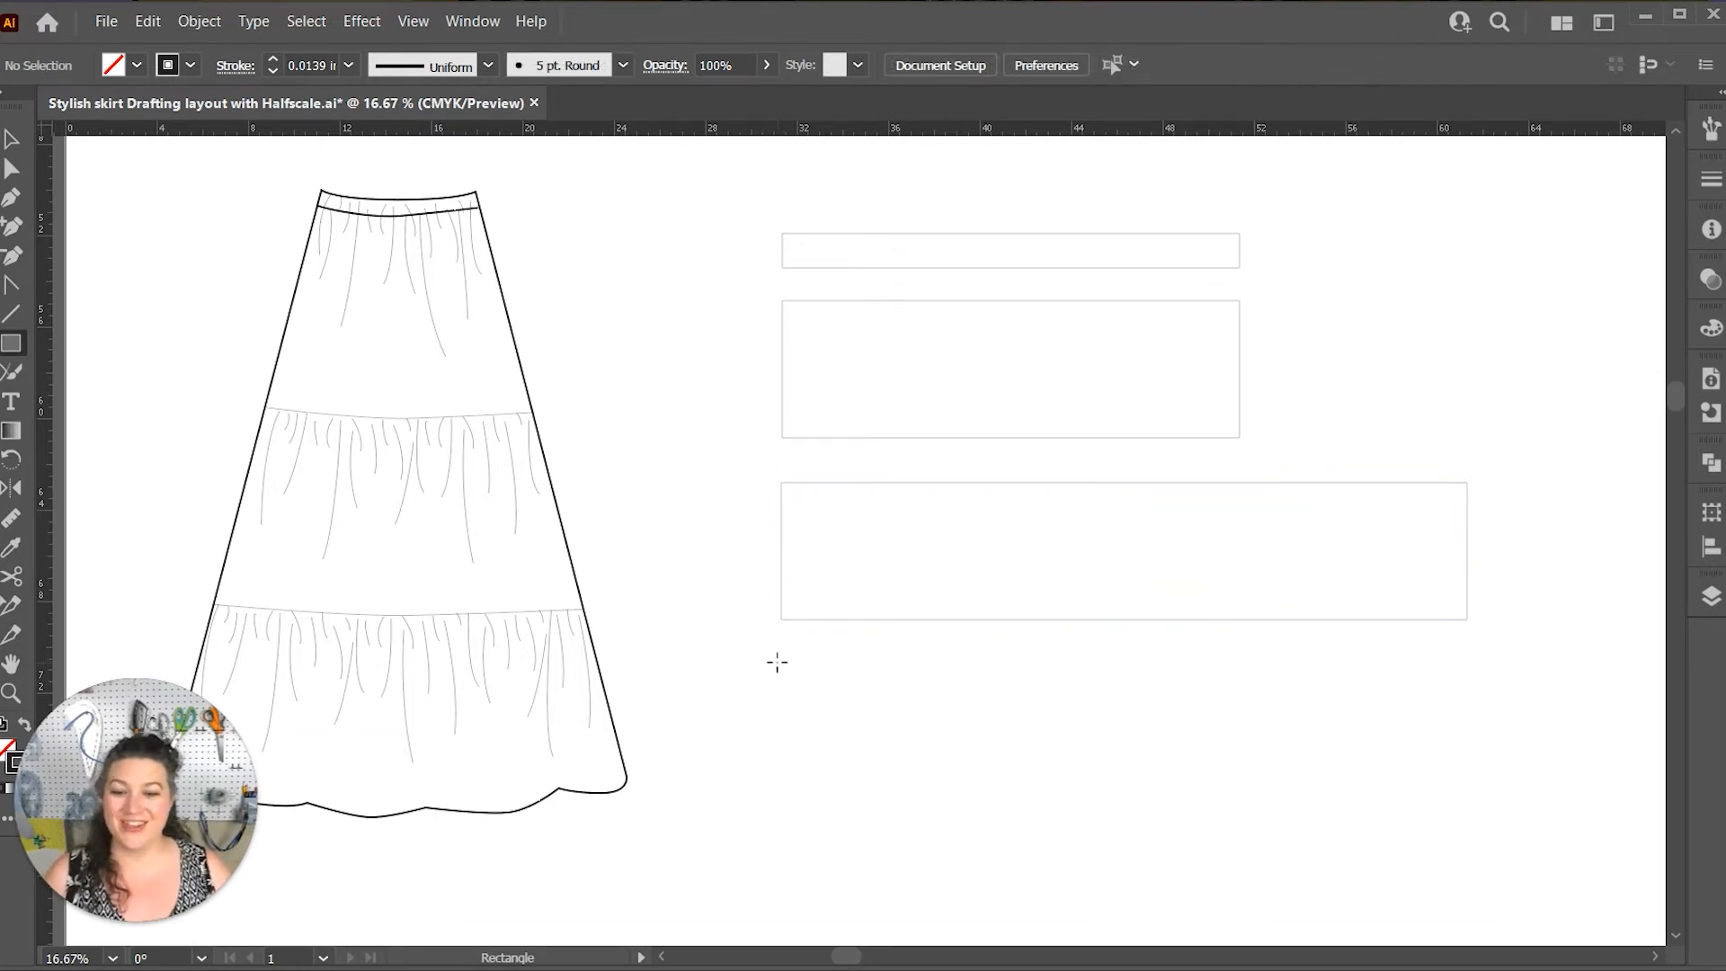
click(783, 664)
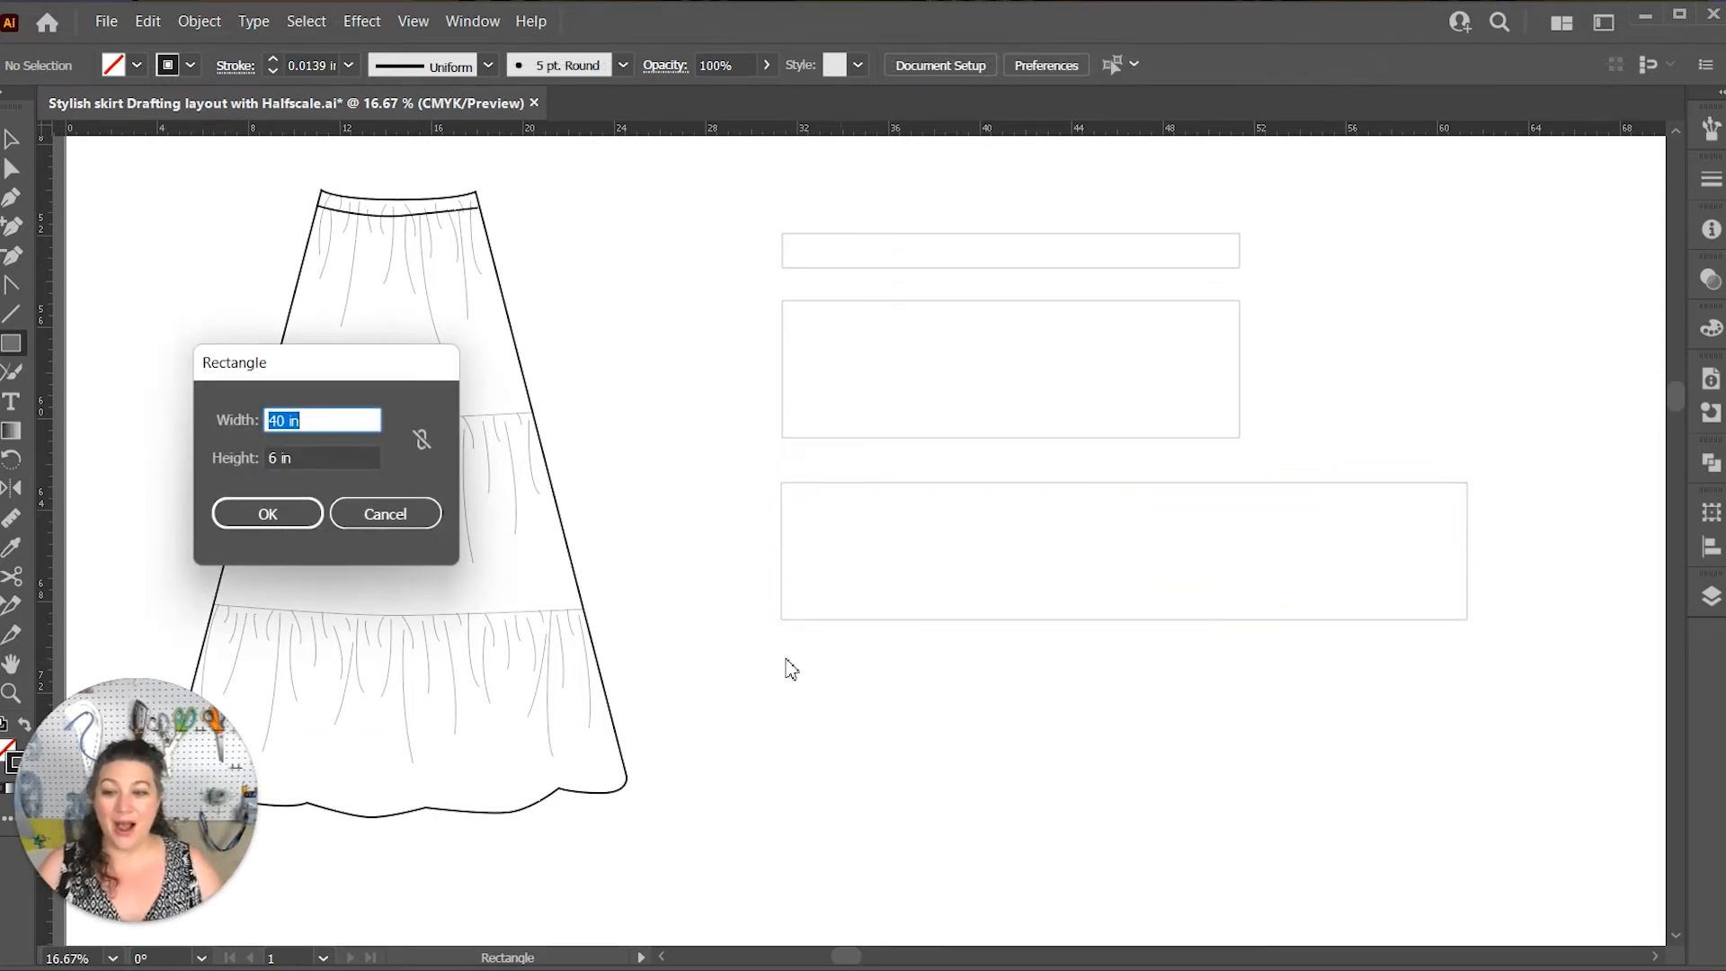
text(45)
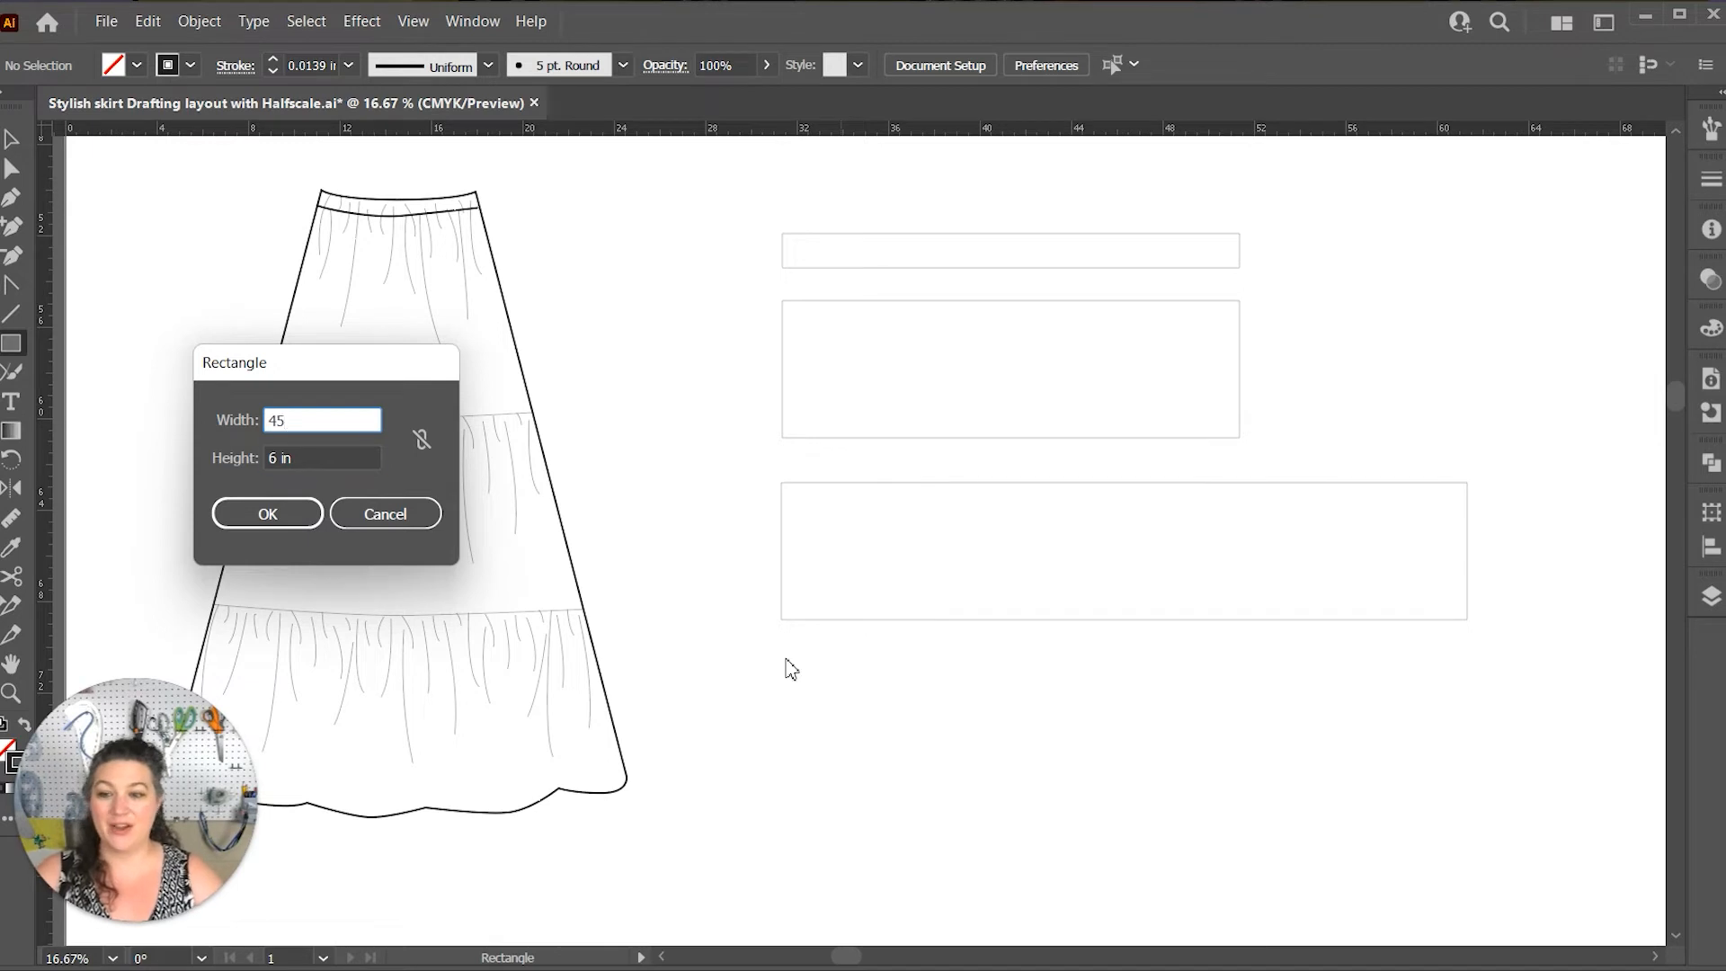
key(Tab)
key(Tab)
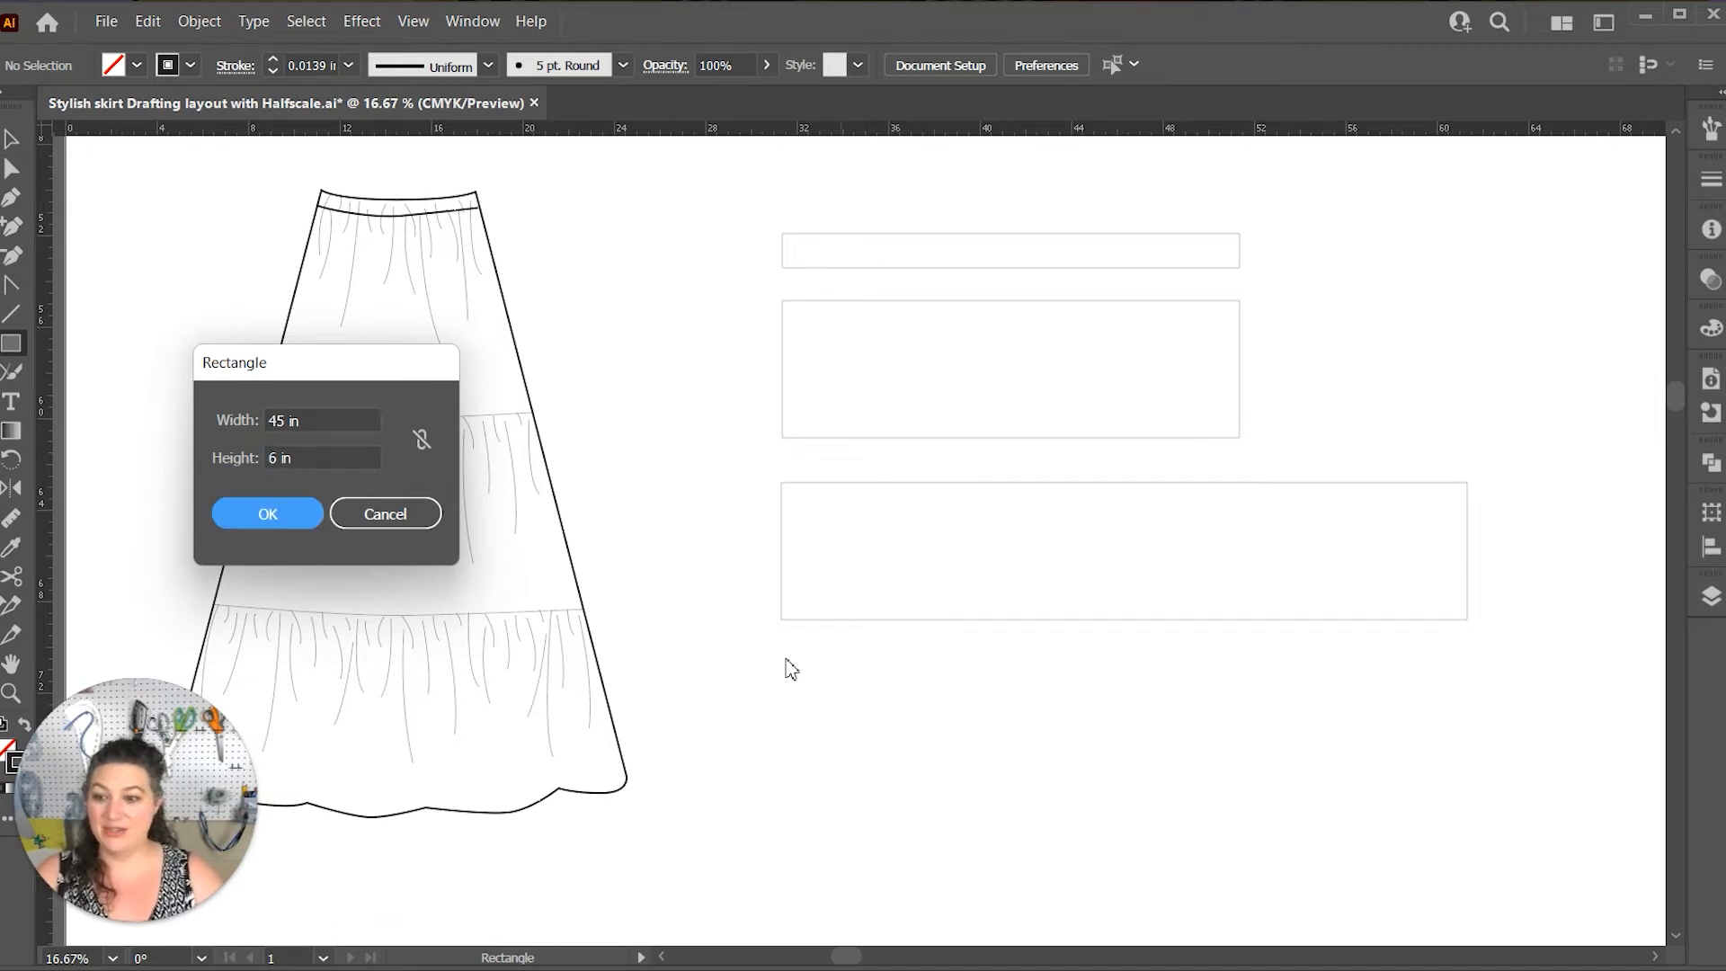
key(Return)
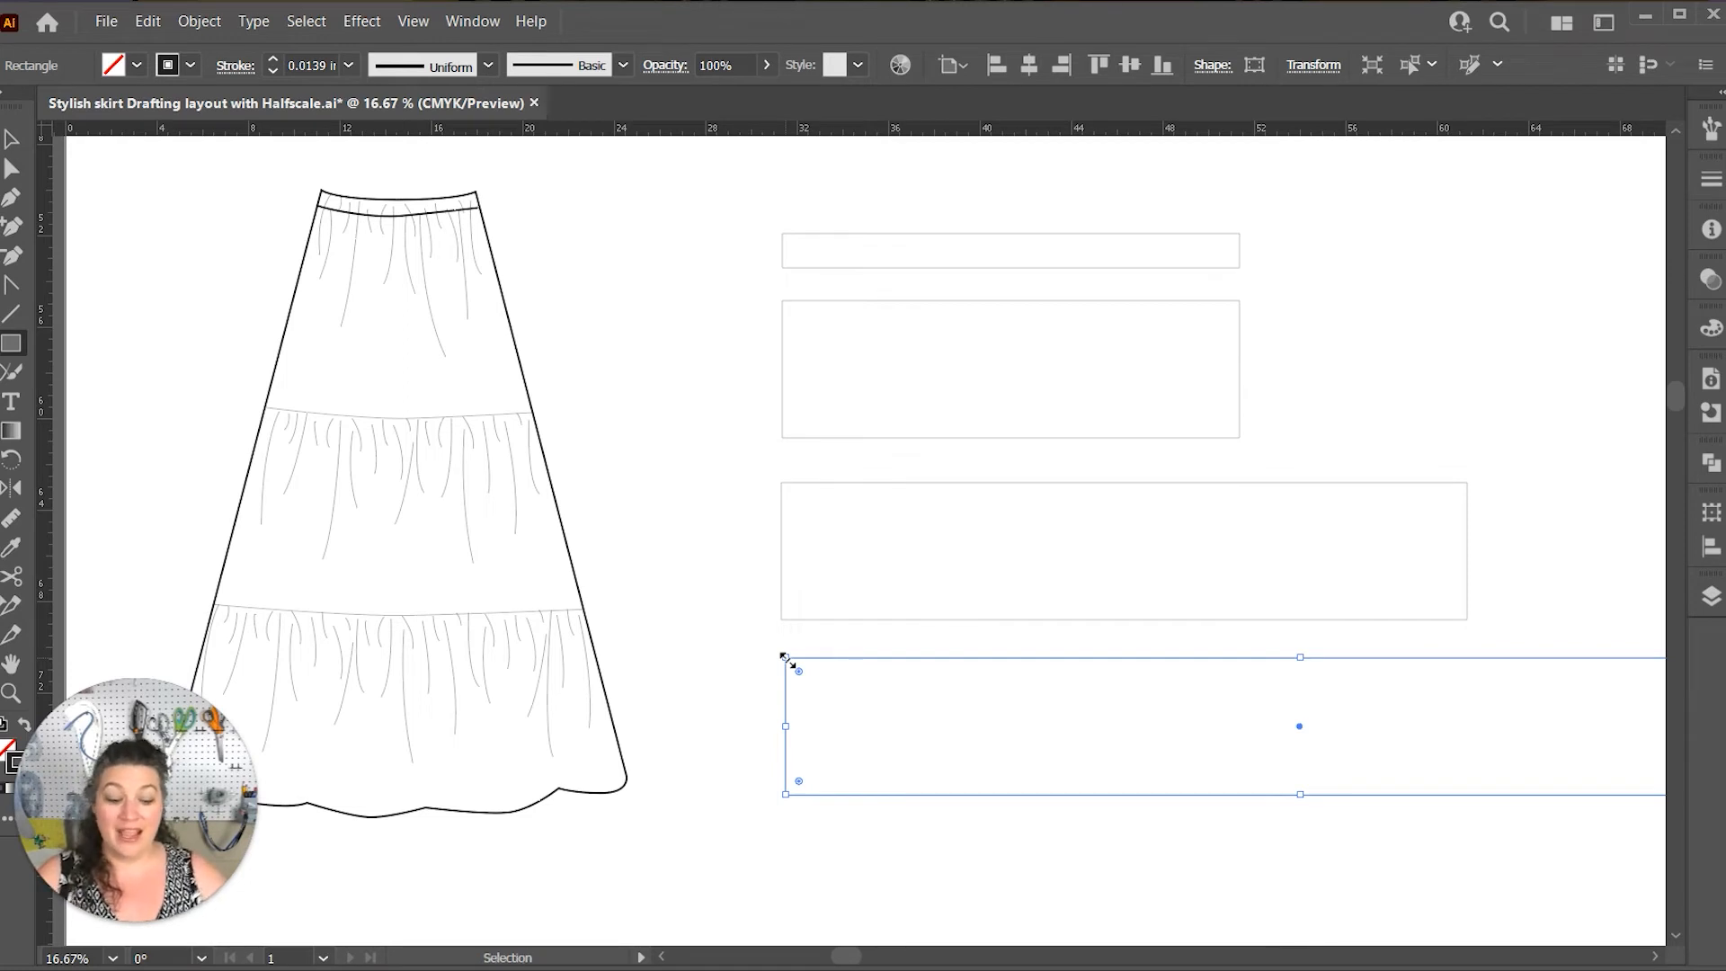
Step: Duplicate all four pattern rectangles and place the copies in the empty area to the right of the originals
key(ctrl+minus)
key(ctrl+minus)
drag(782, 655, 775, 771)
key(v)
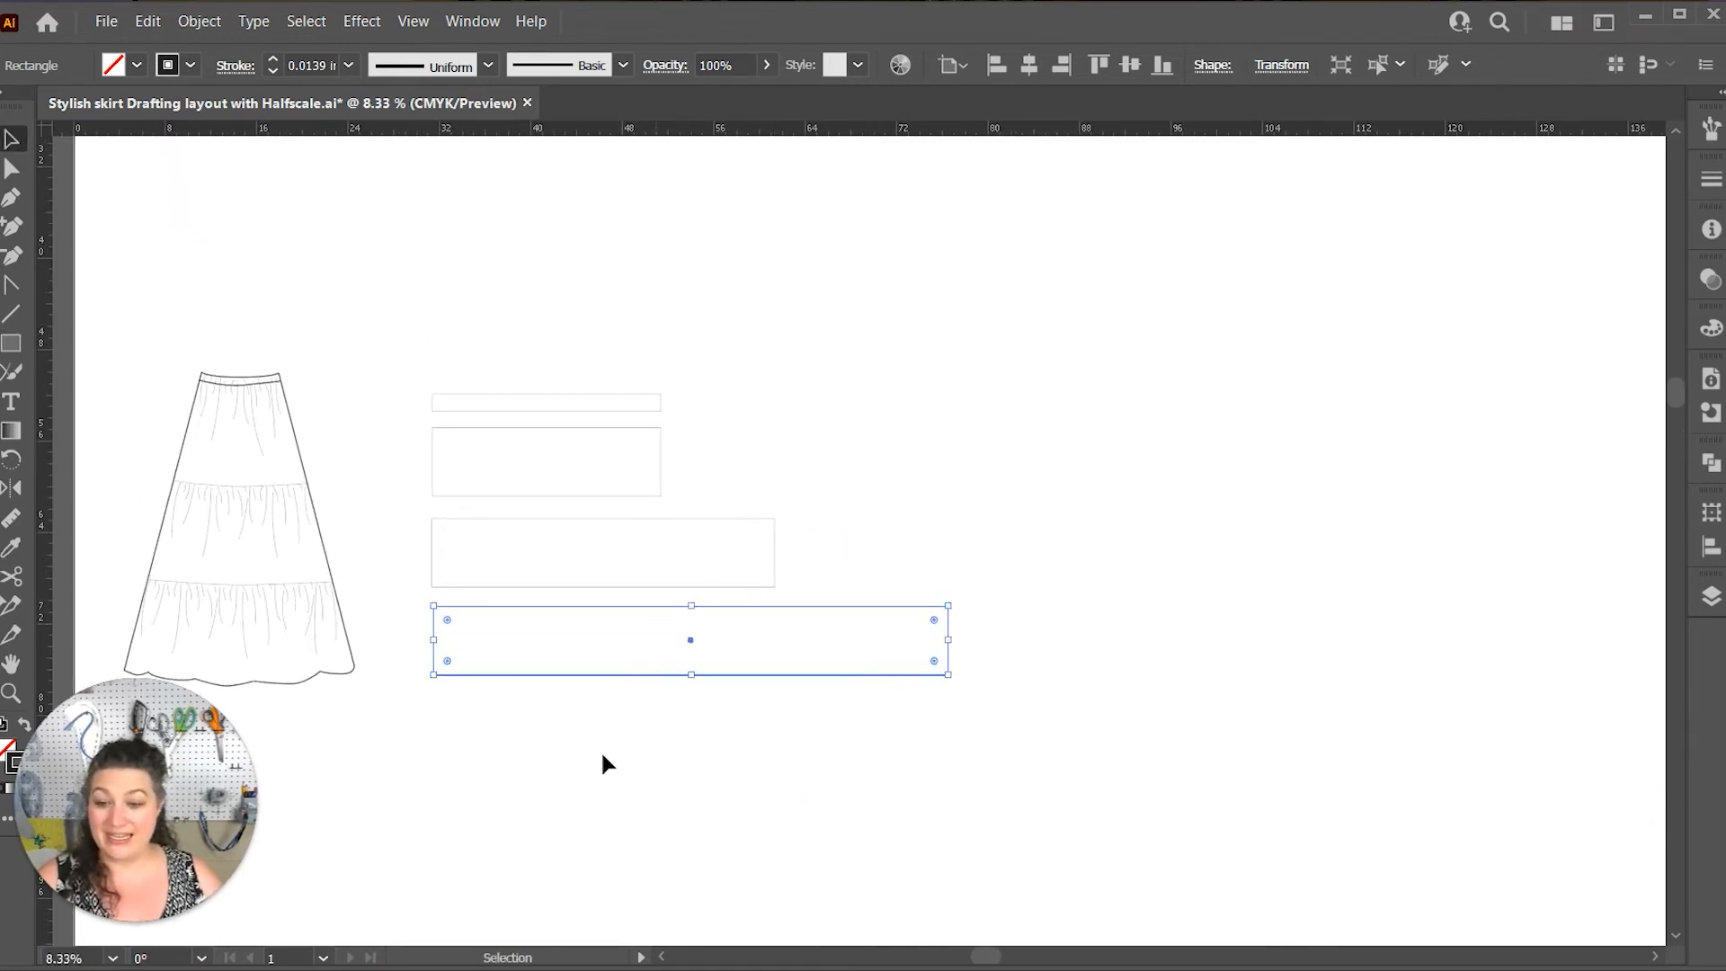
drag(609, 720, 495, 491)
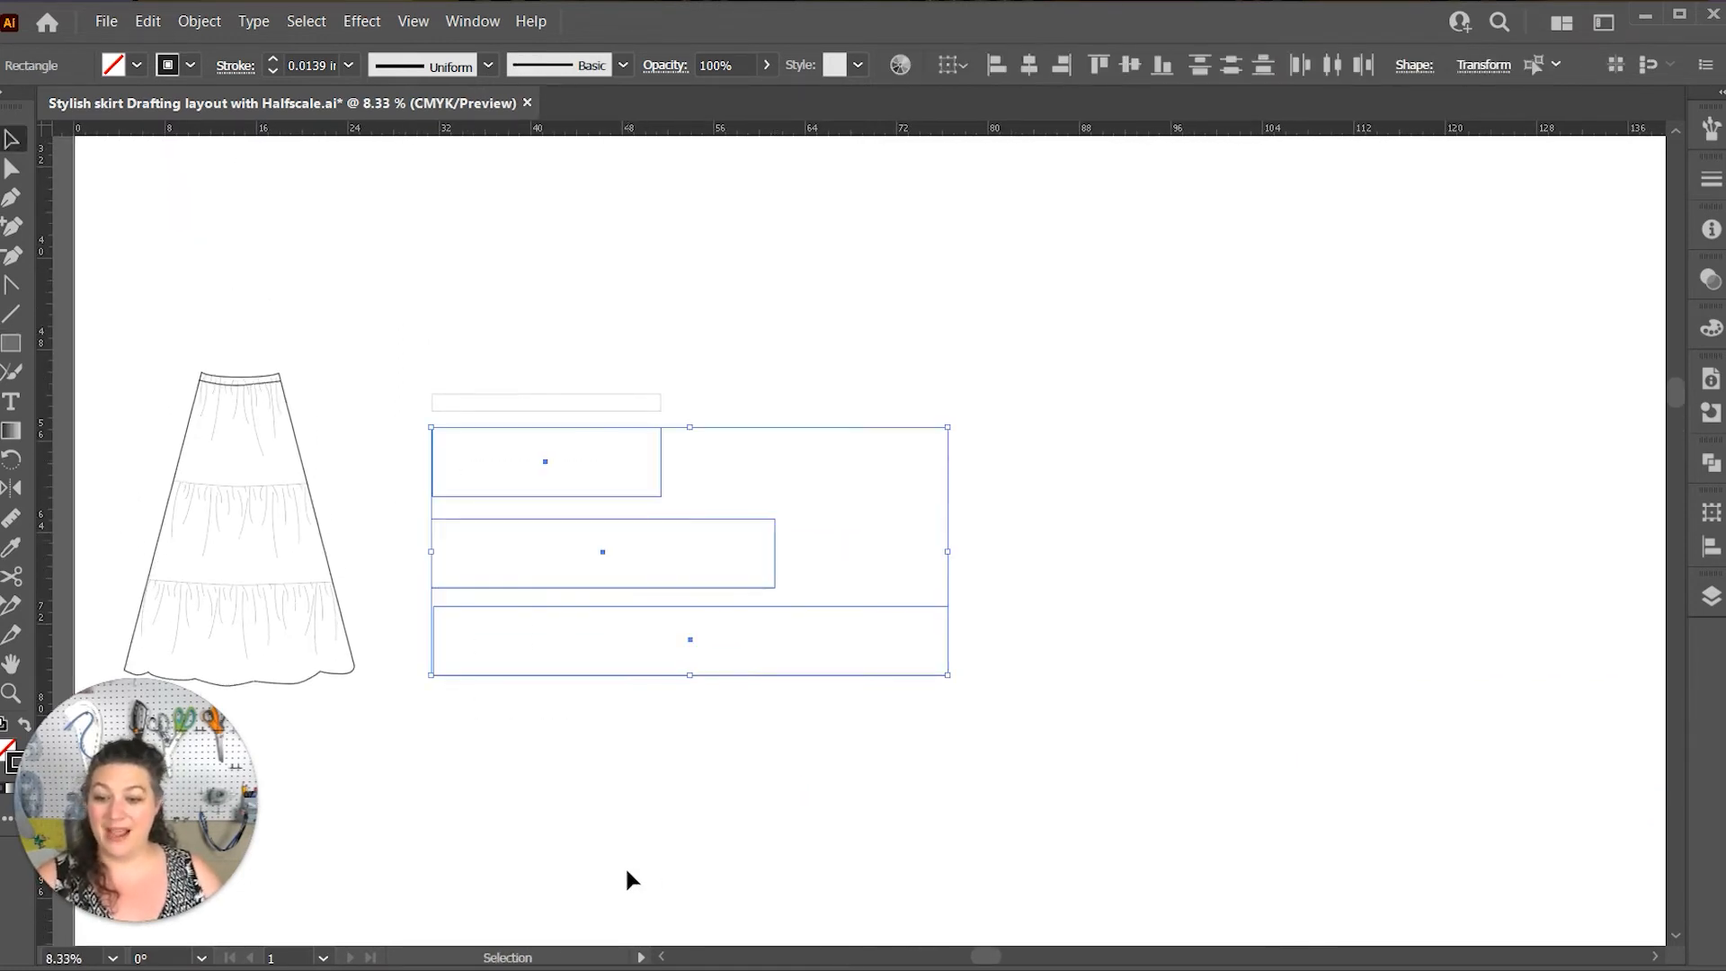
drag(598, 773, 469, 367)
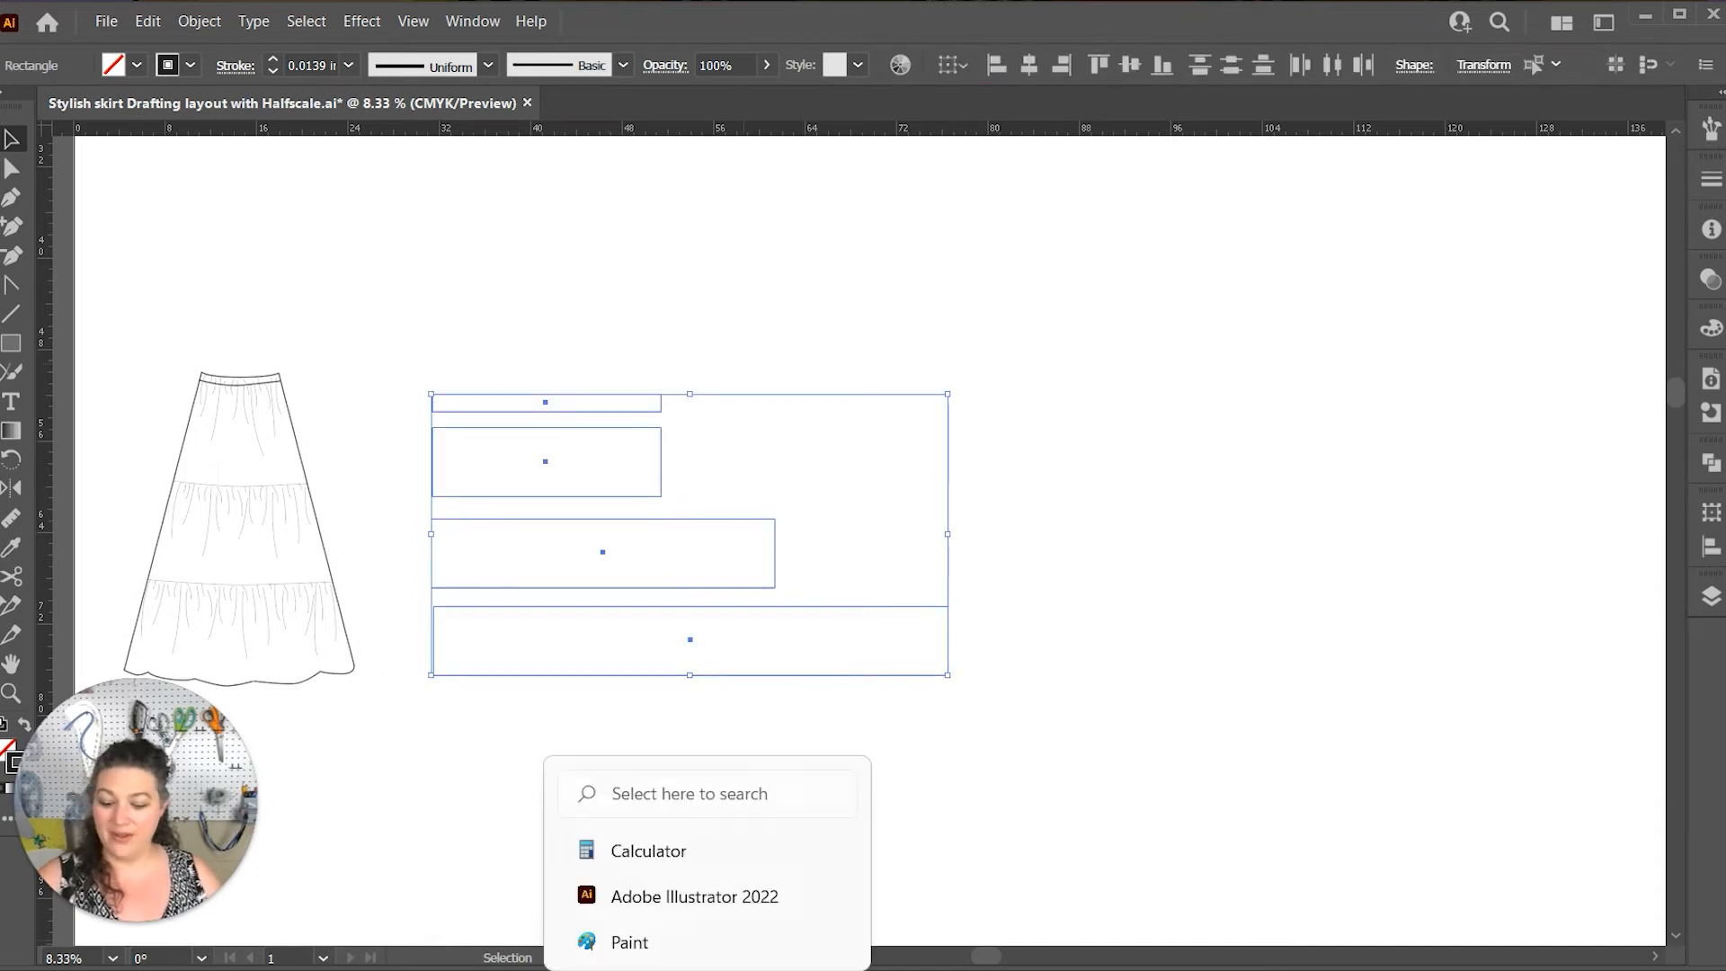
key(ctrl+c)
key(ctrl+v)
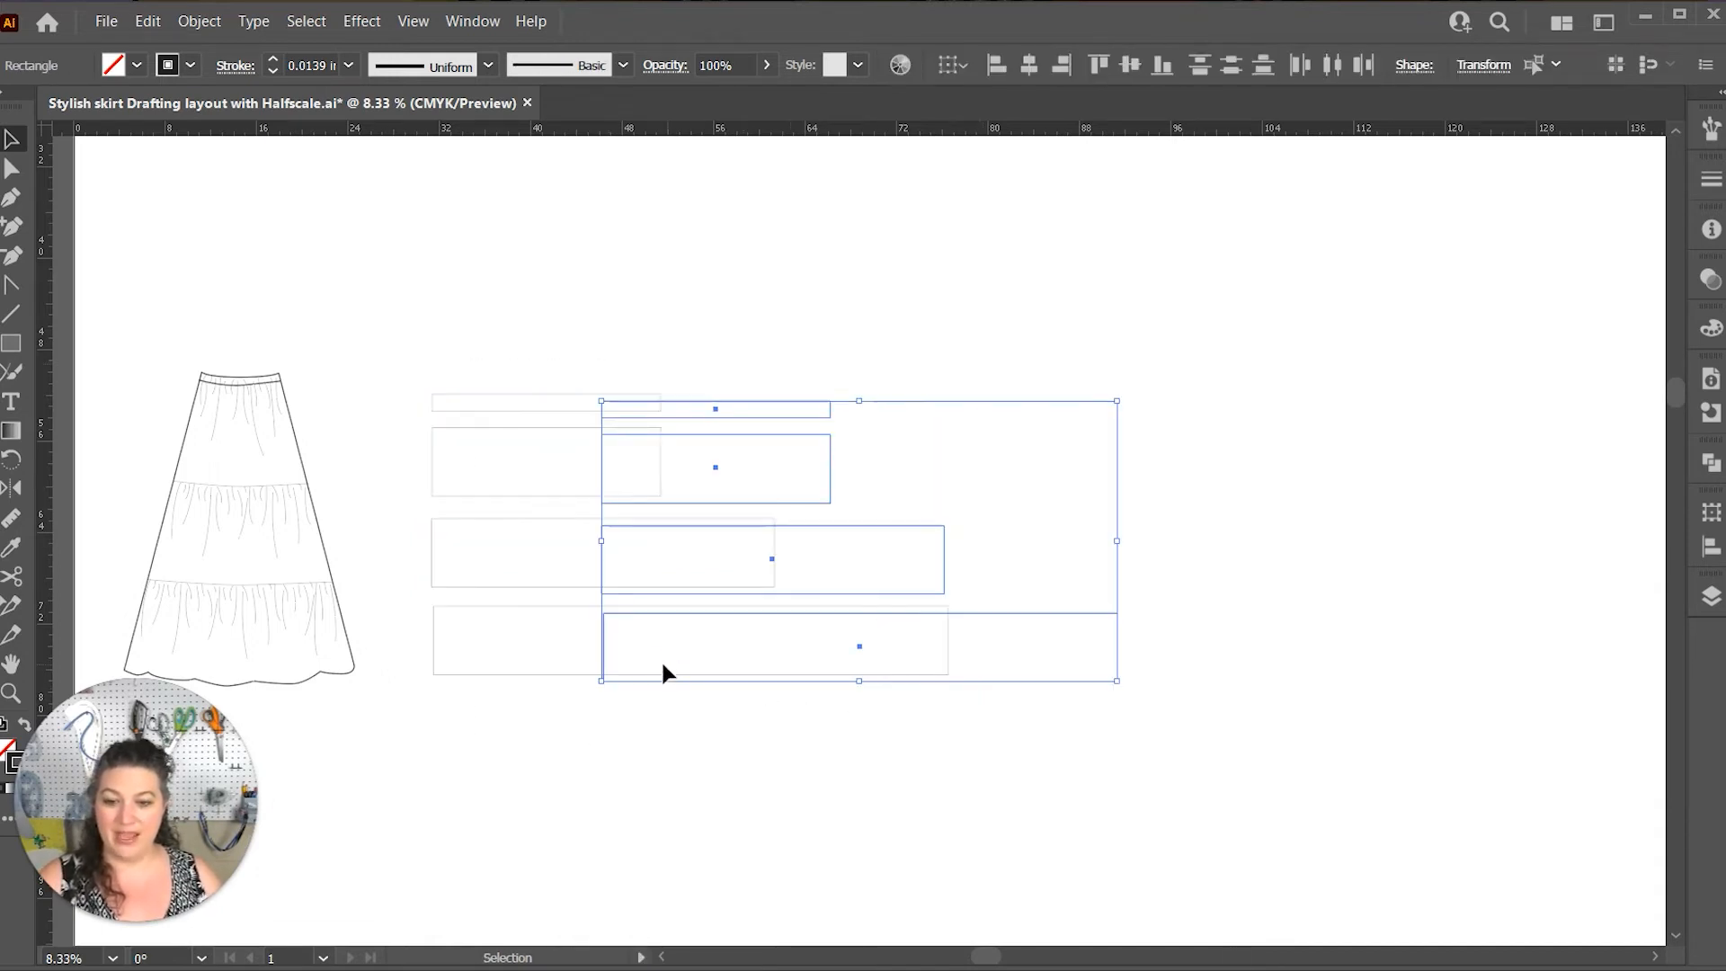
drag(981, 606, 1394, 592)
key(ctrl+equal)
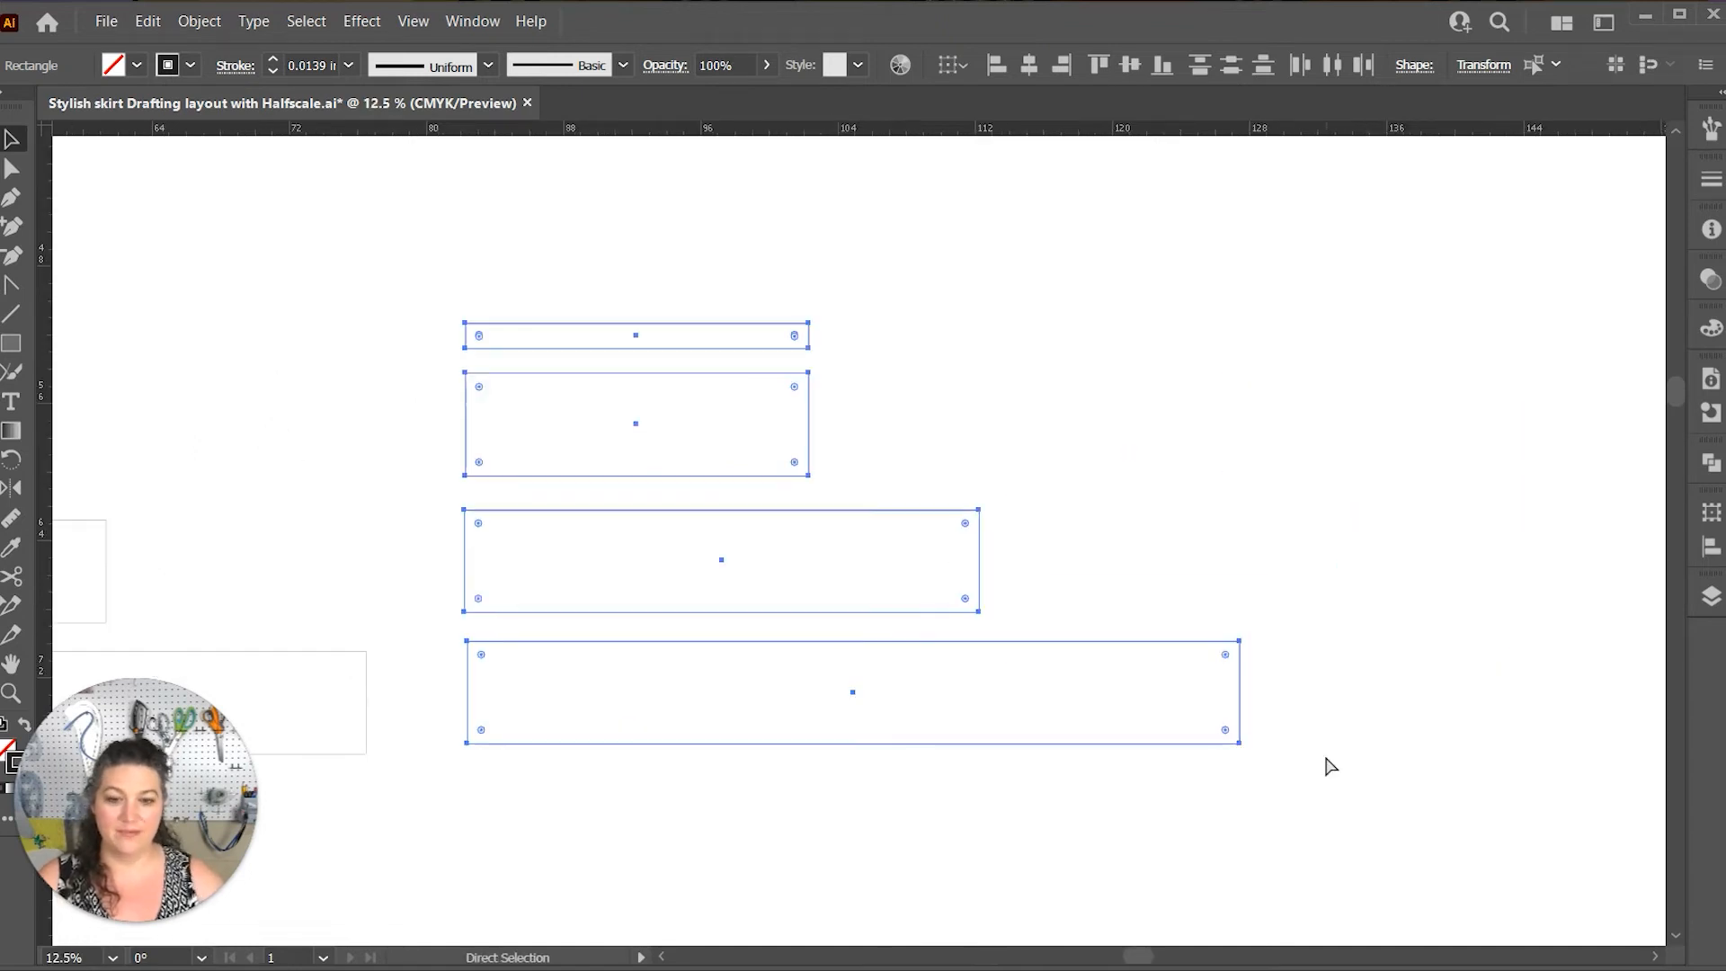
Step: Shorten the copied top tier, second from the top, to about two thirds of its height by raising its bottom edge
click(609, 533)
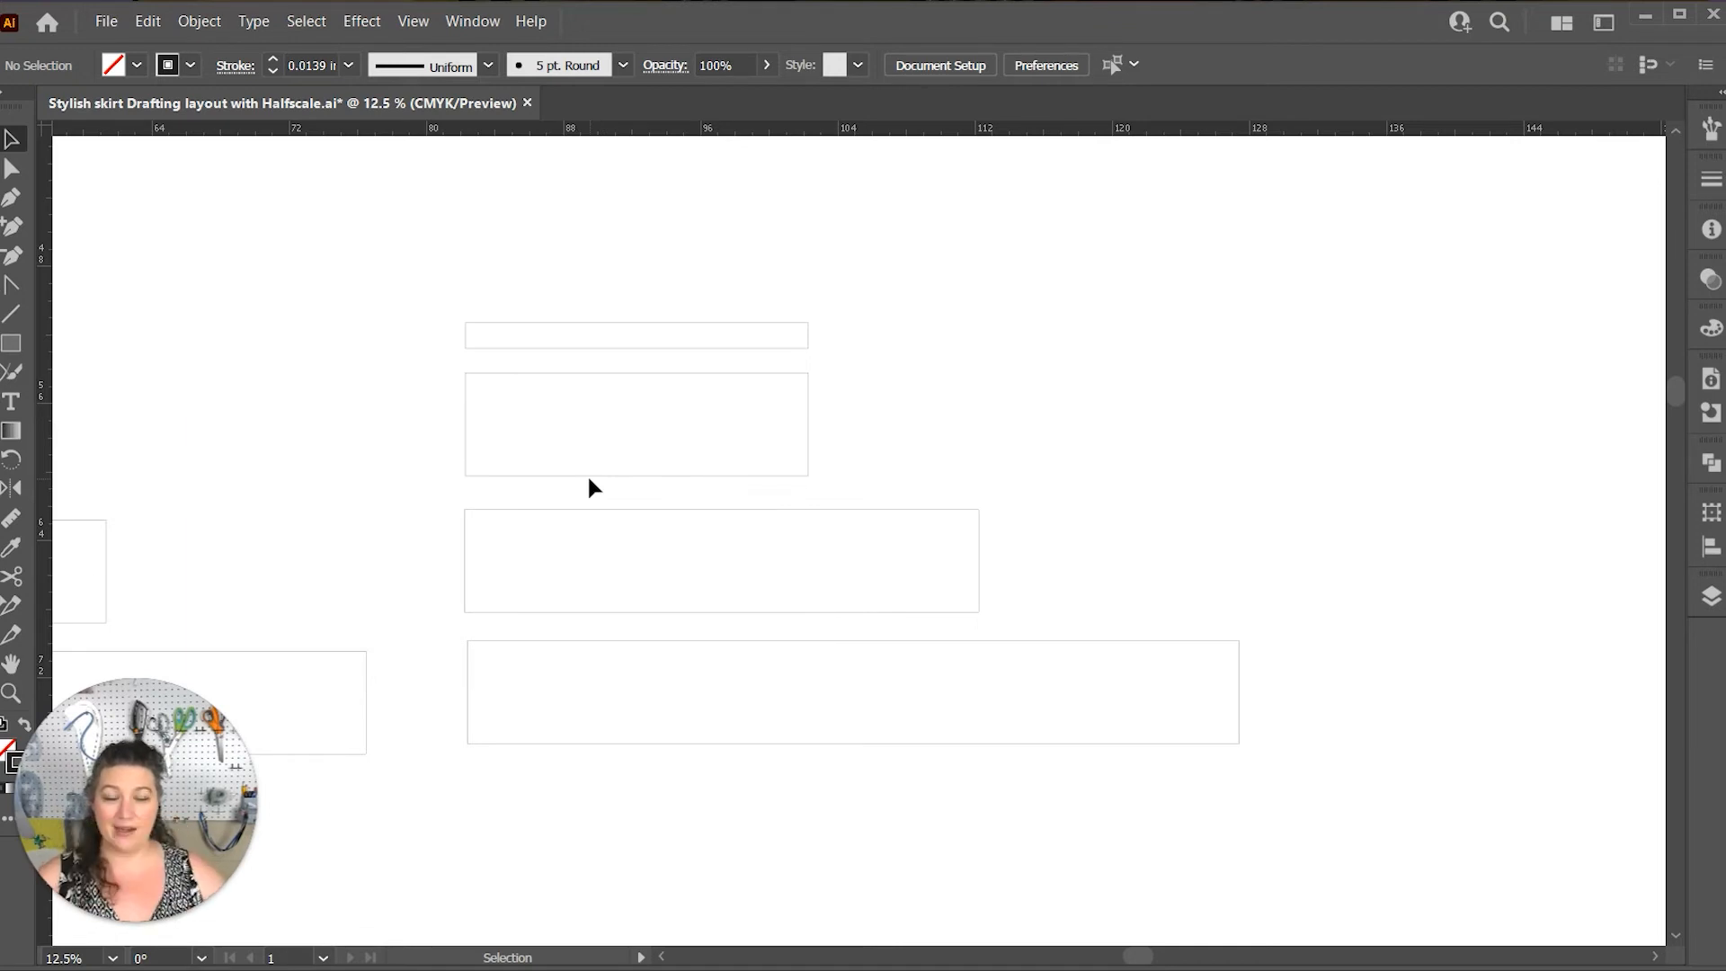
click(654, 477)
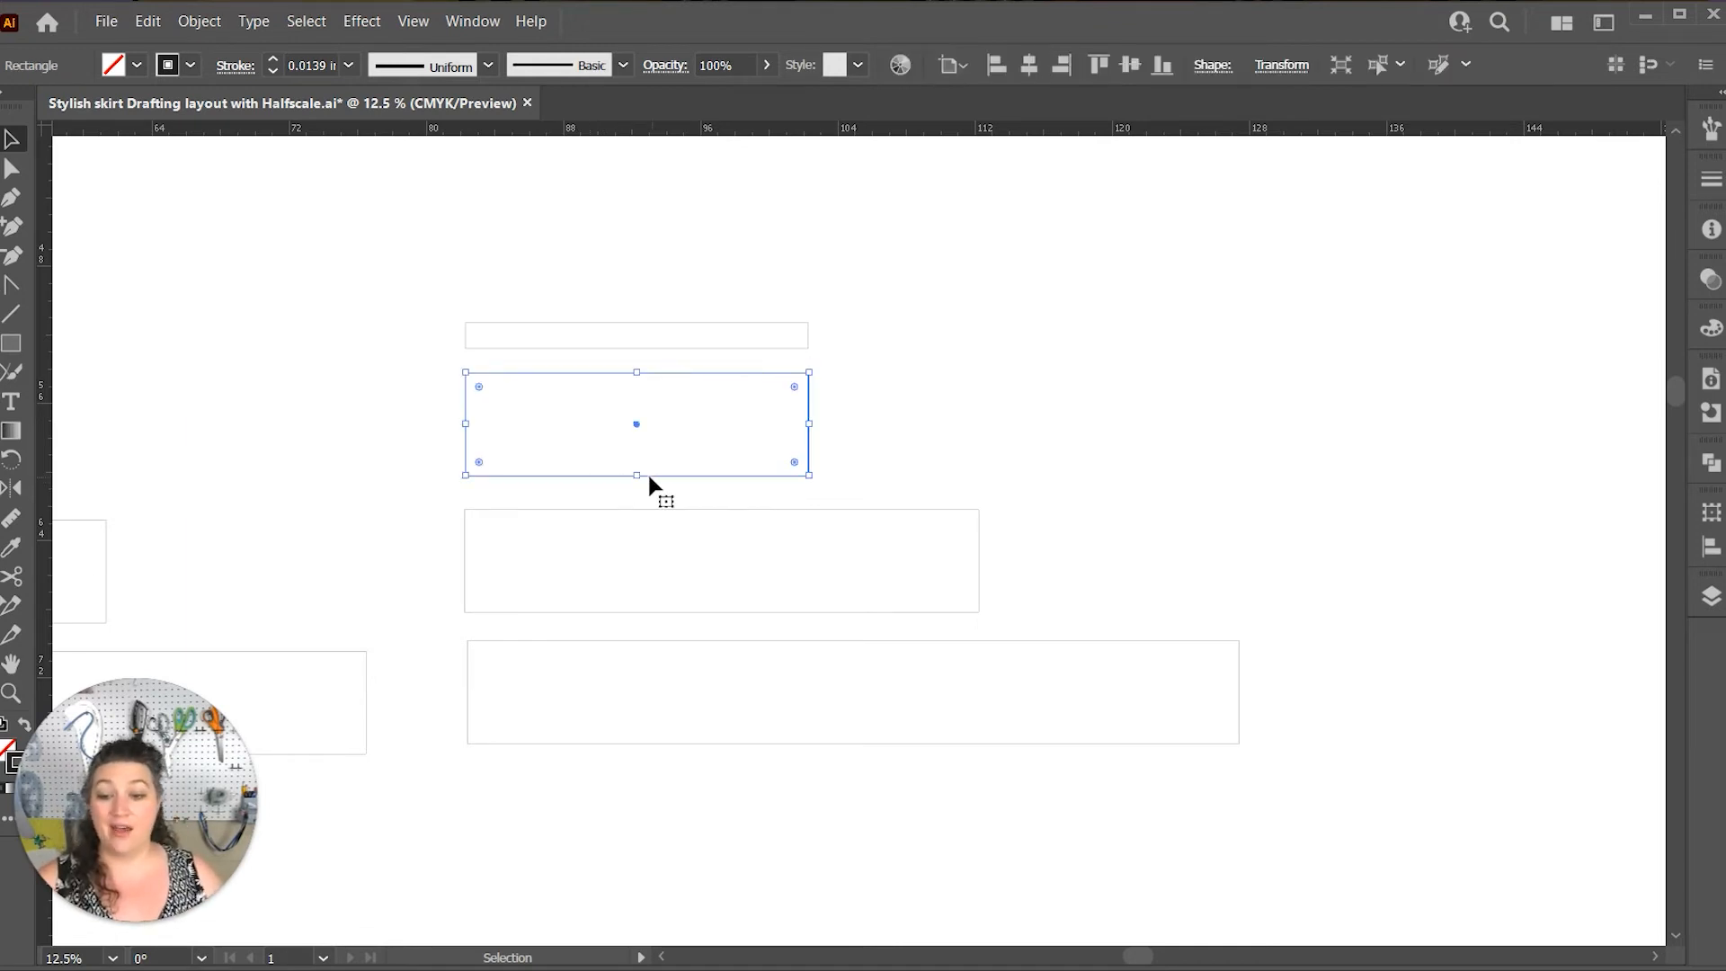
drag(640, 479, 639, 443)
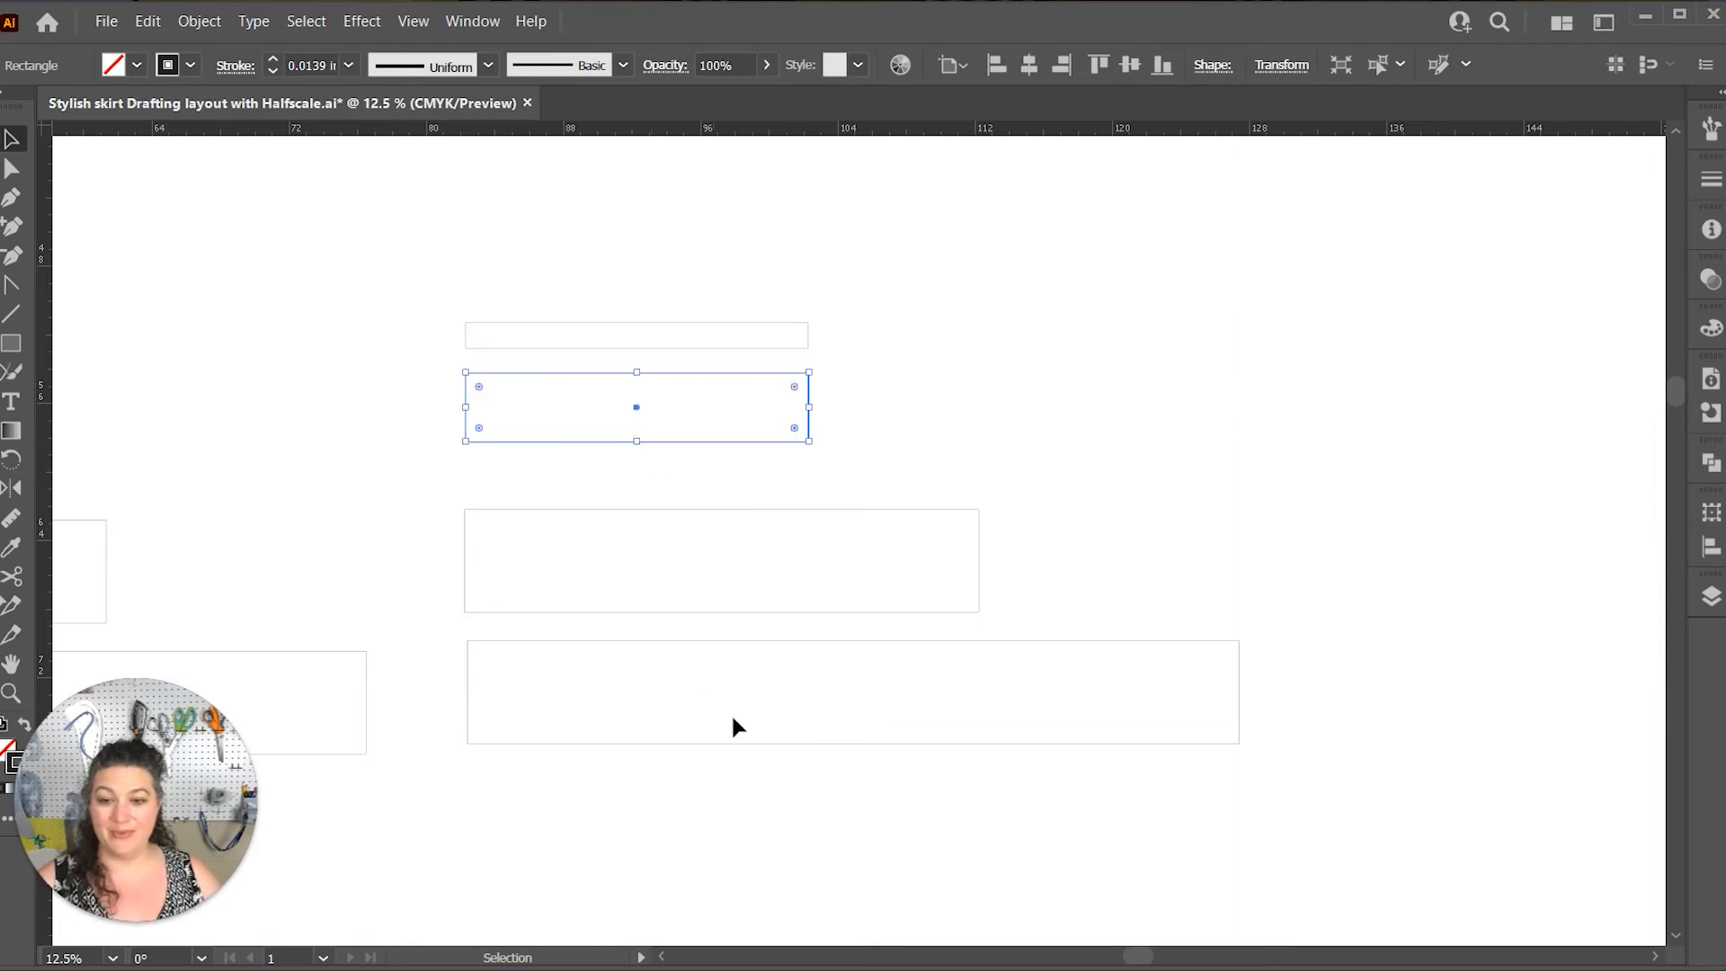
Step: Make the copied lowest tier about one third taller by lowering its bottom edge, and deselect it
click(806, 735)
click(807, 739)
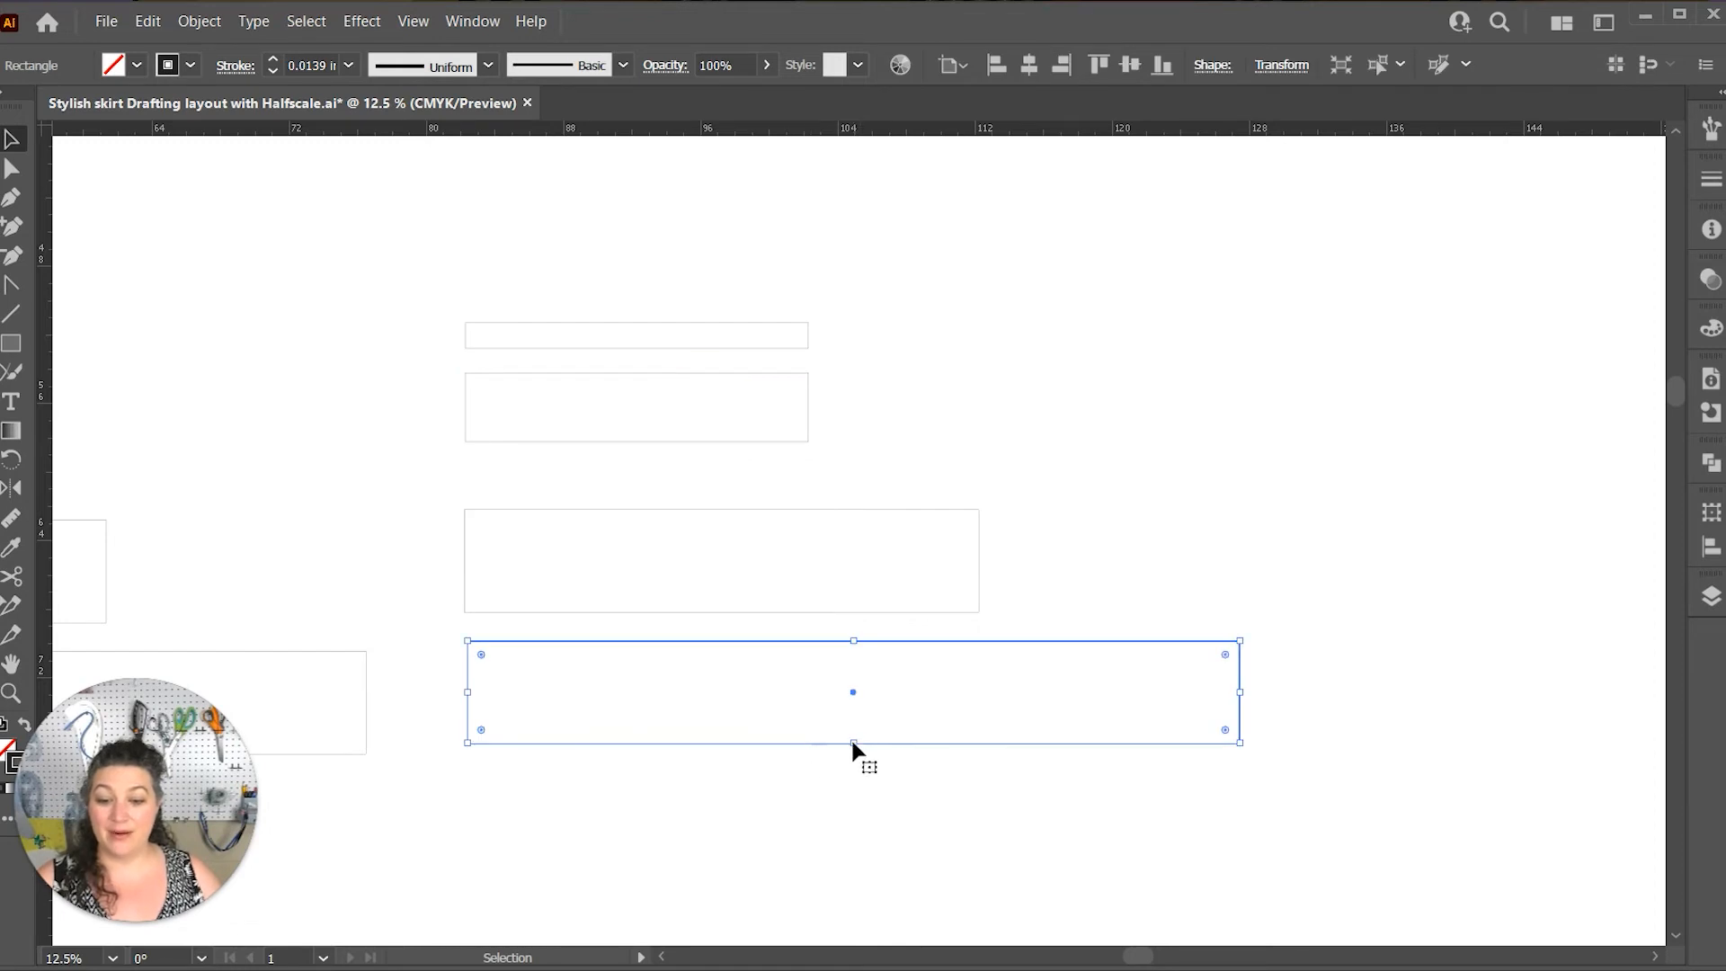
drag(852, 744, 851, 778)
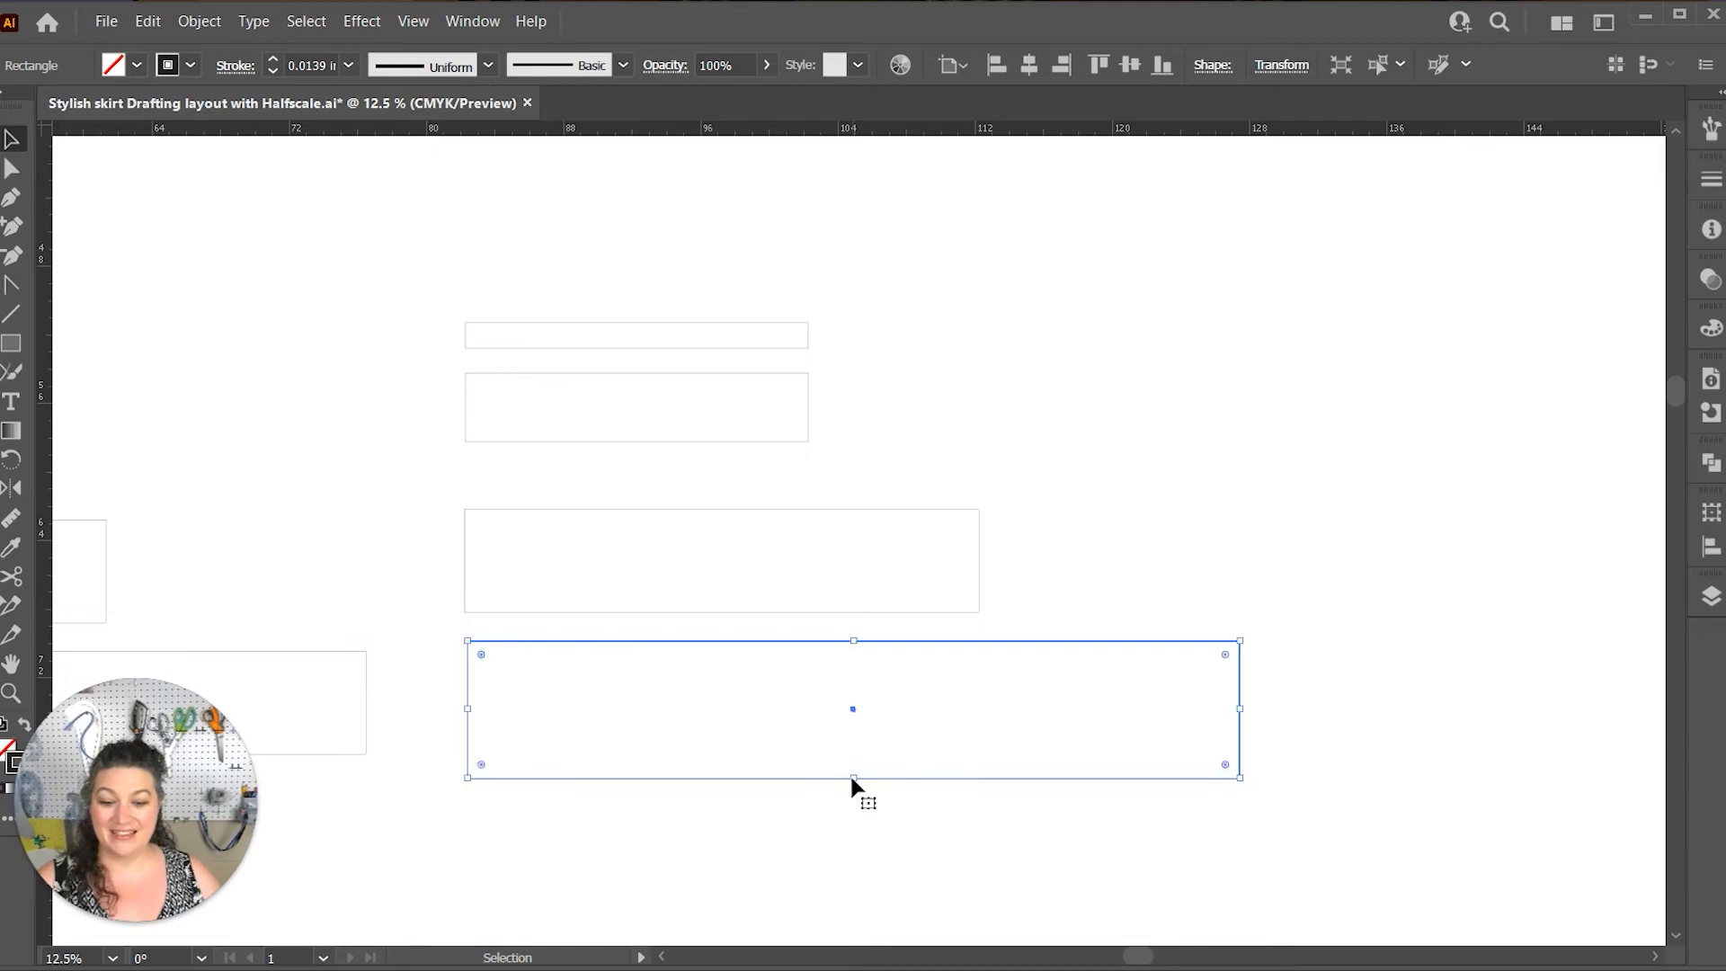
click(843, 827)
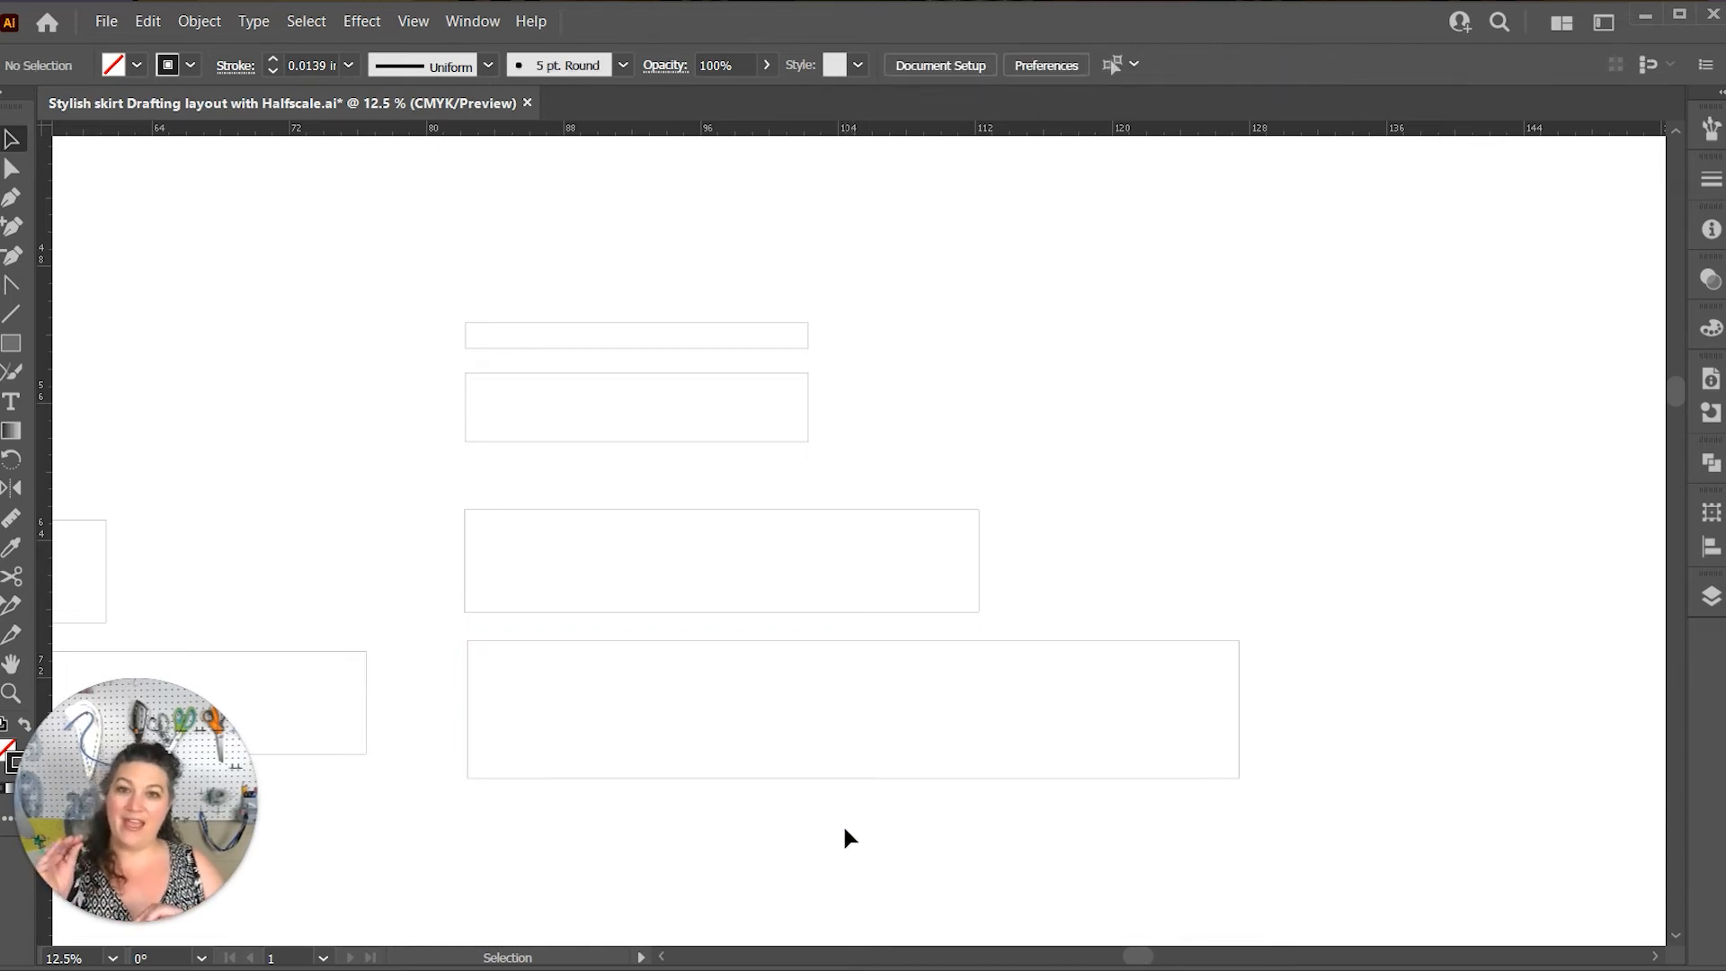